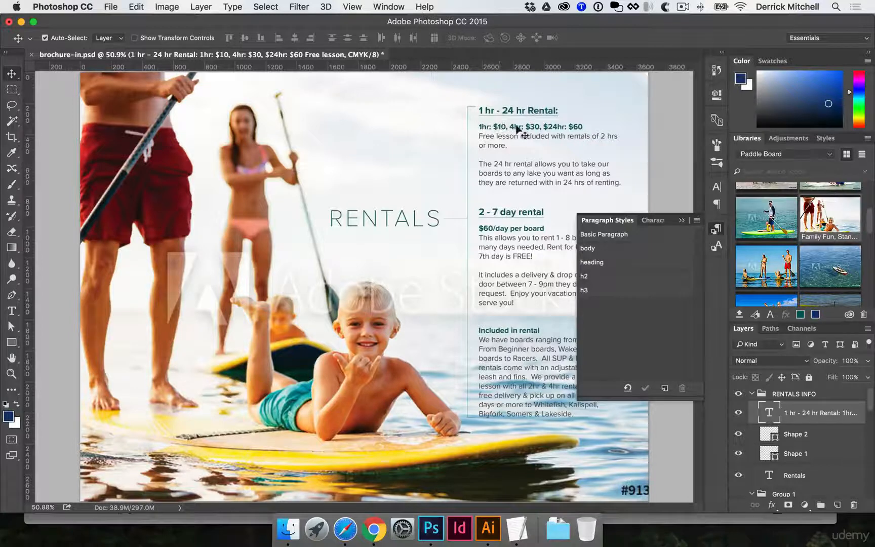
Review the indents and spacing settings of the h2 paragraph style applied to the "1 hr - 24 hr Rental:" heading
key(t)
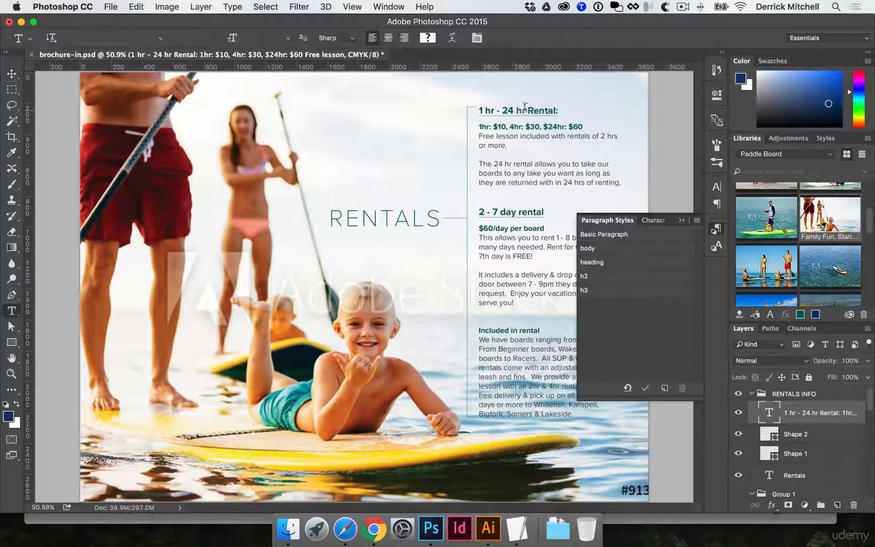
drag(502, 111, 533, 110)
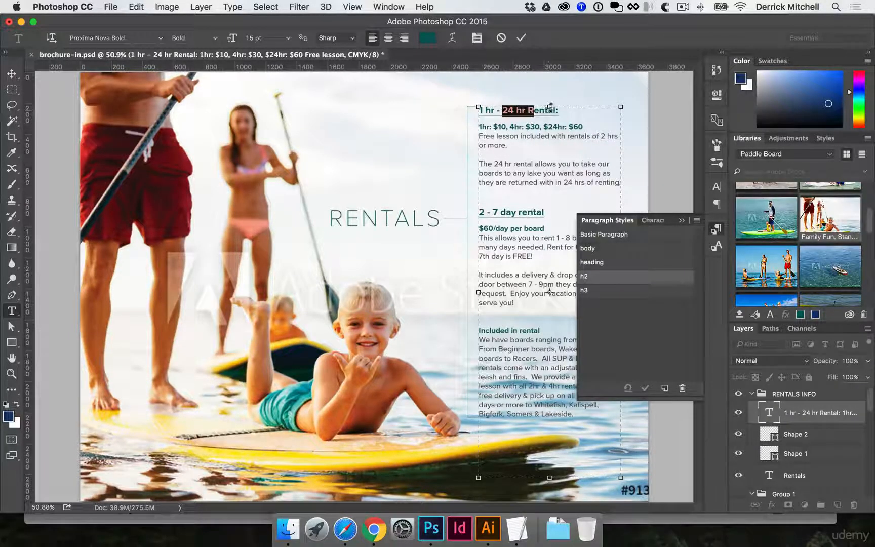
key(Escape)
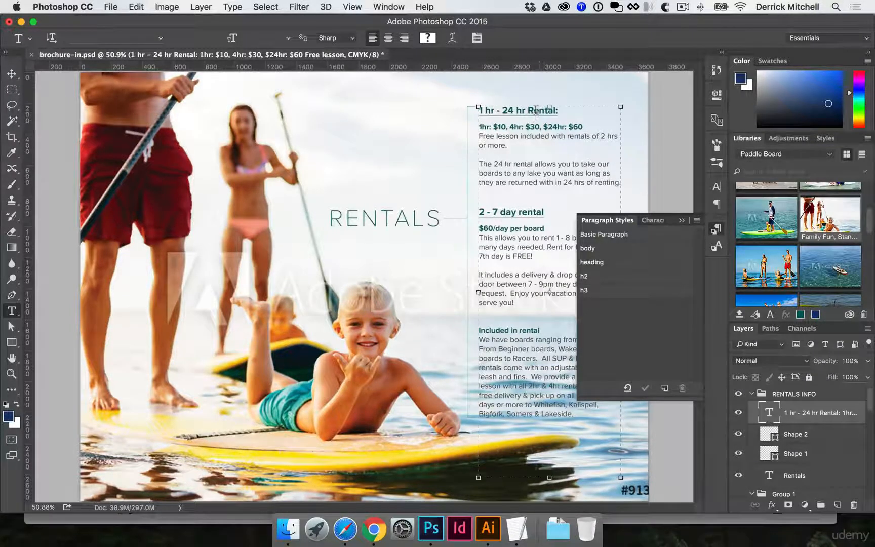
click(536, 112)
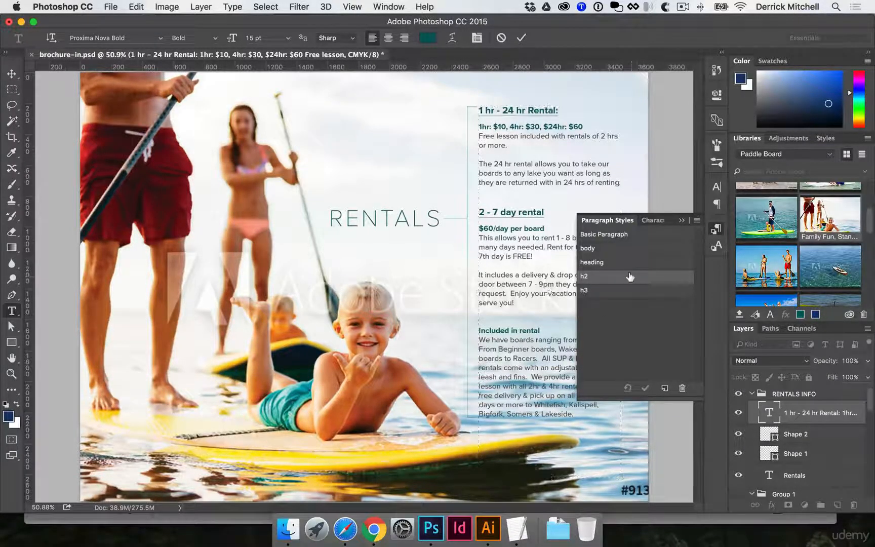
double_click(624, 278)
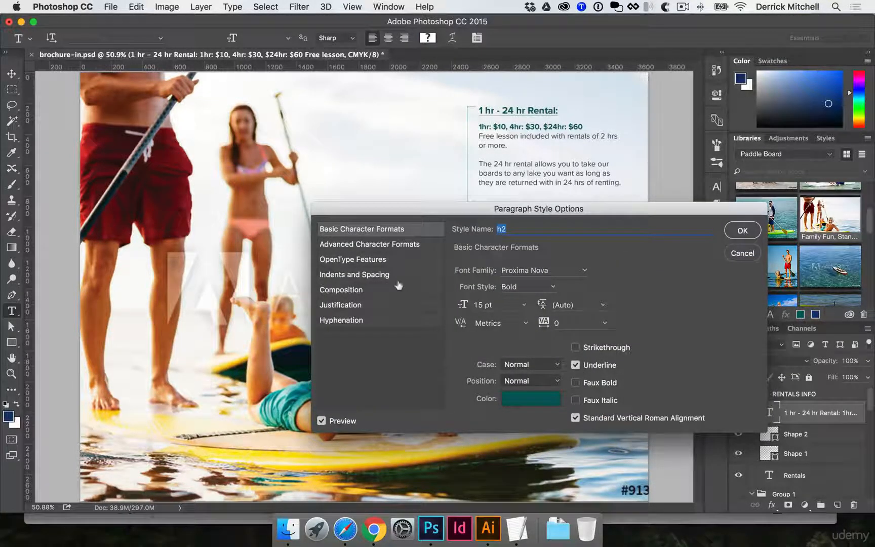
click(369, 275)
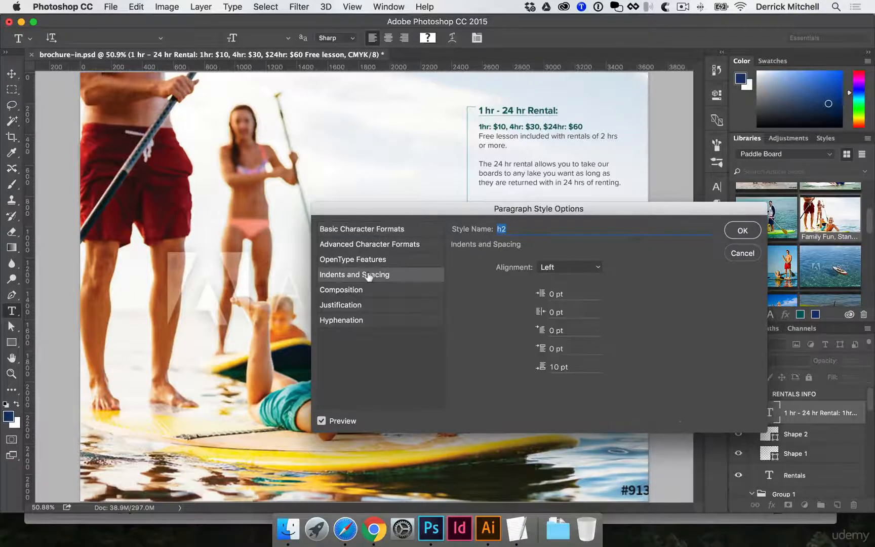
click(554, 367)
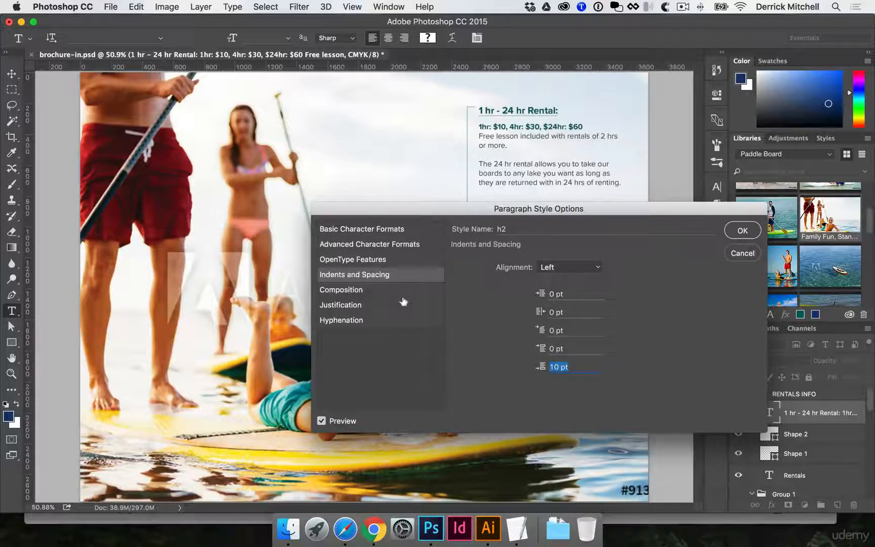
click(743, 231)
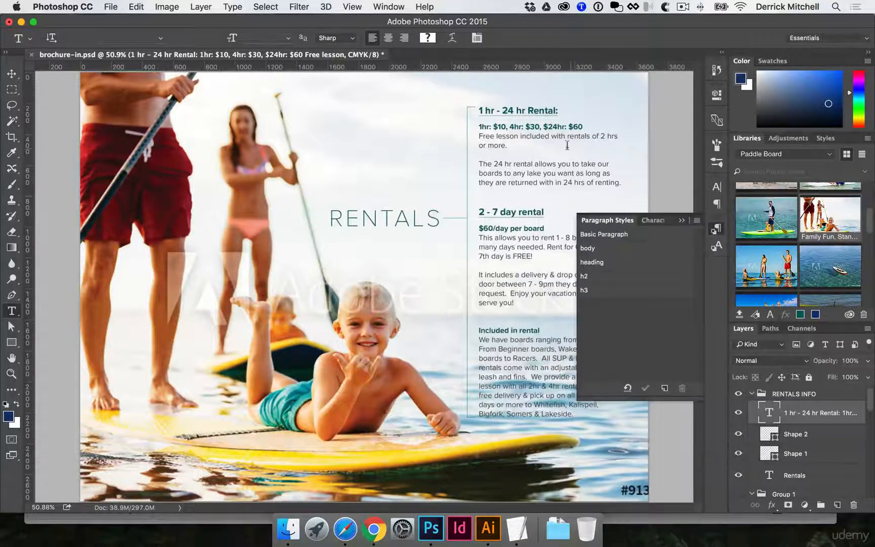
Check which paragraph styles are applied to the price line and the body text beneath the first rental heading
drag(541, 127, 514, 126)
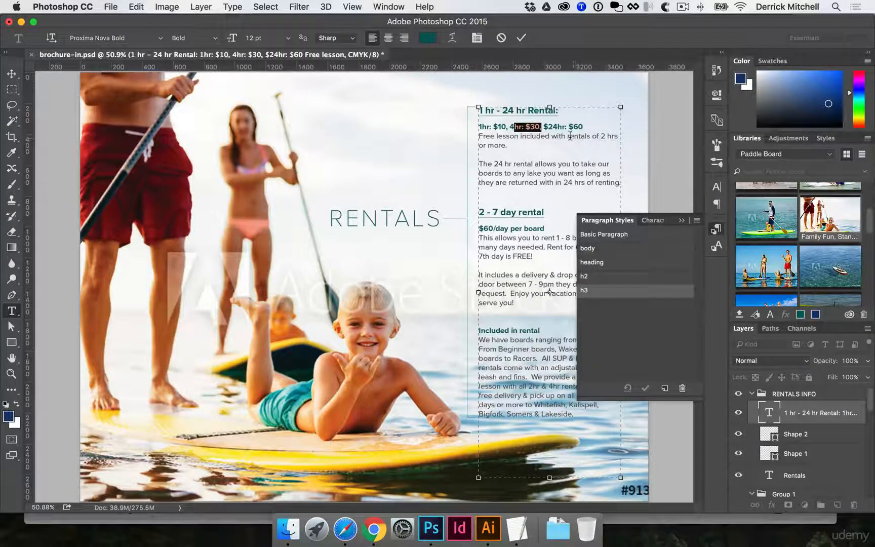
drag(573, 135, 529, 135)
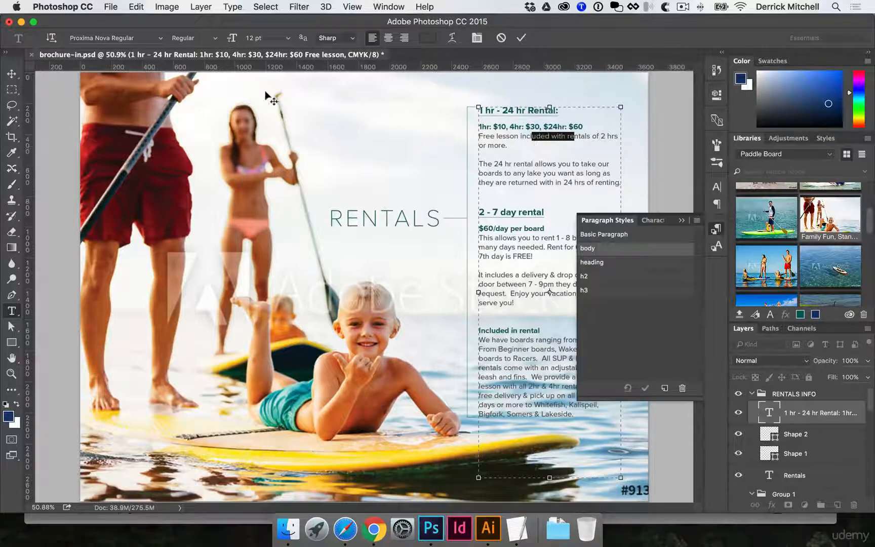
key(super+Return)
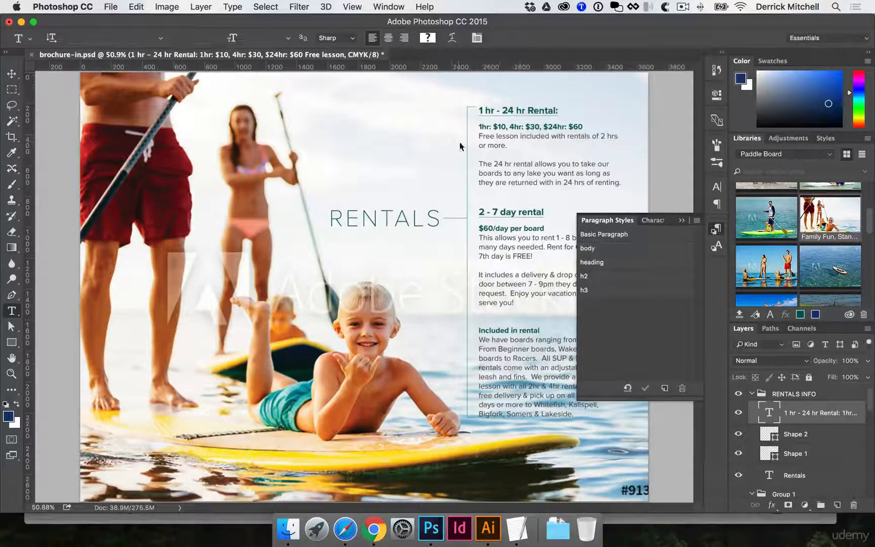
Inspect the rentals text block up close and collapse the Paragraph Styles list
super+click(472, 179)
key(v)
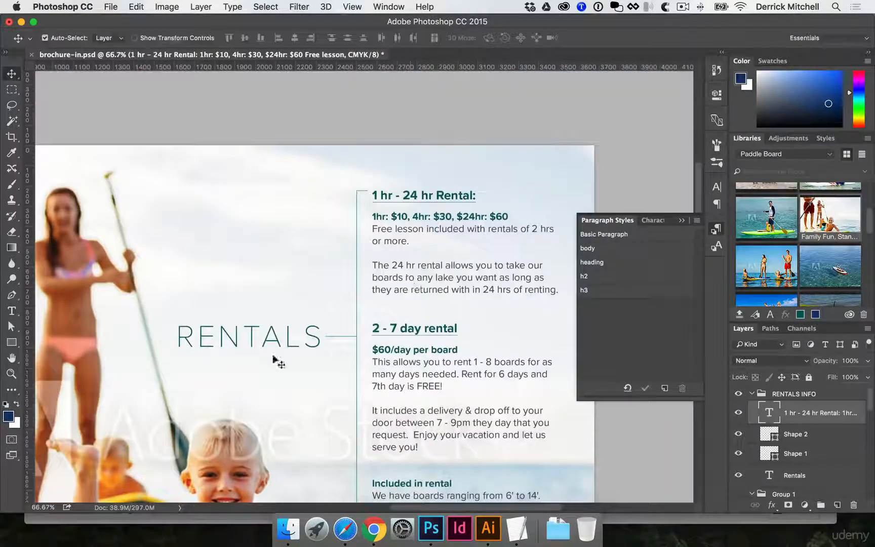
scroll(274, 332, down, 5)
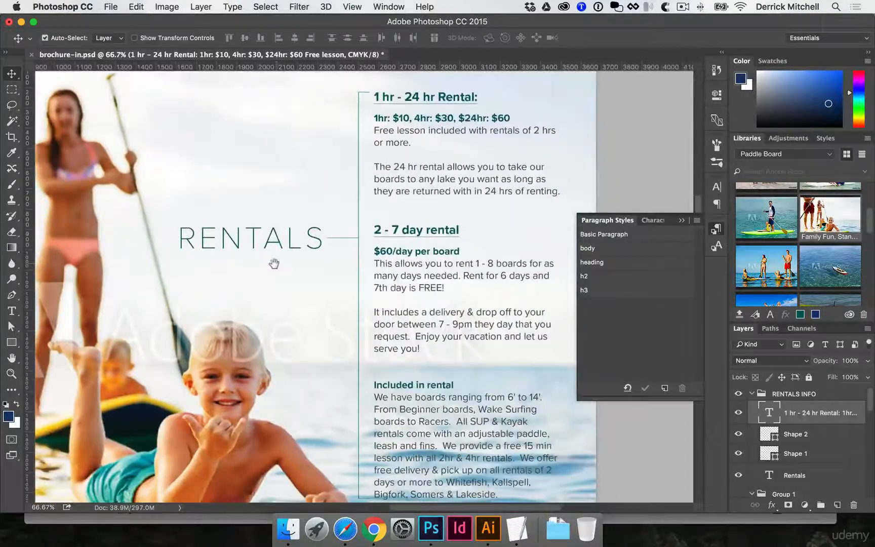
drag(373, 356, 372, 305)
key(super+minus)
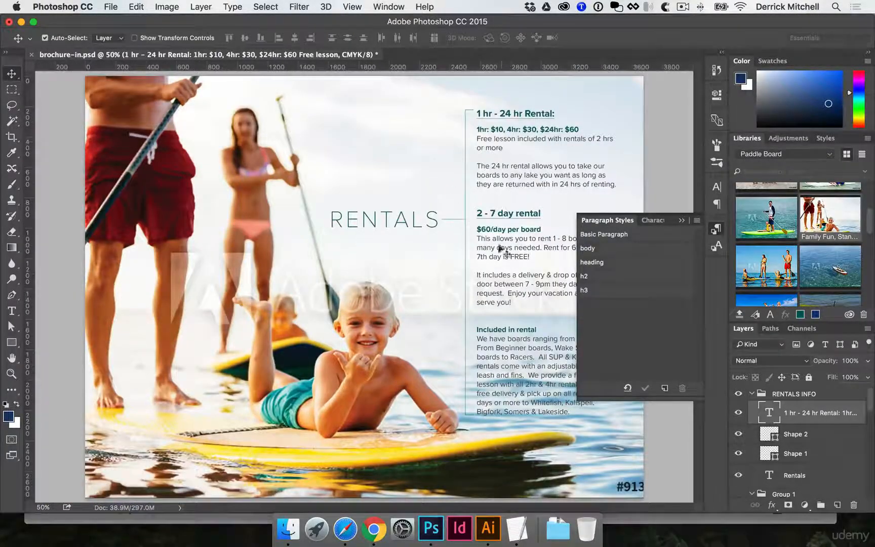
click(718, 233)
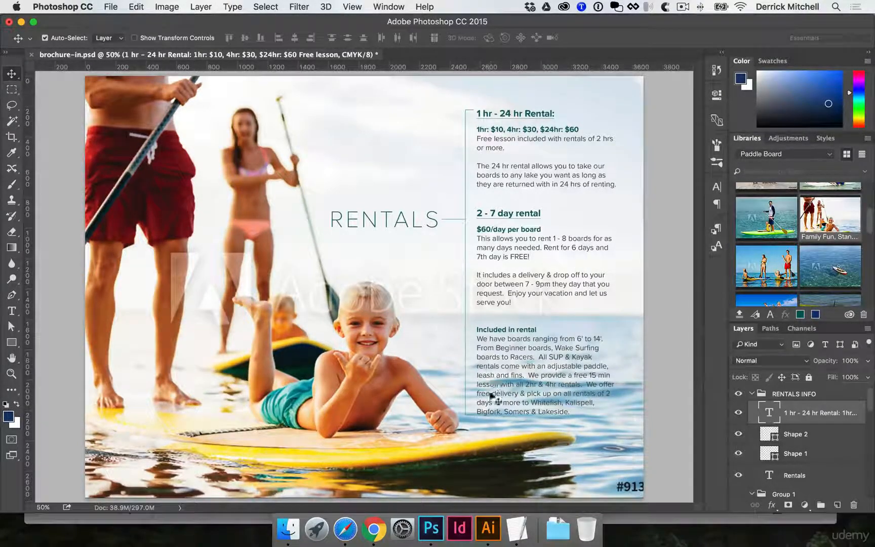
Draw a trial L-shaped Pen path of about 120 by 174 px with a 0.5 pt stroke above the RENTALS heading, and delete it
super+click(385, 233)
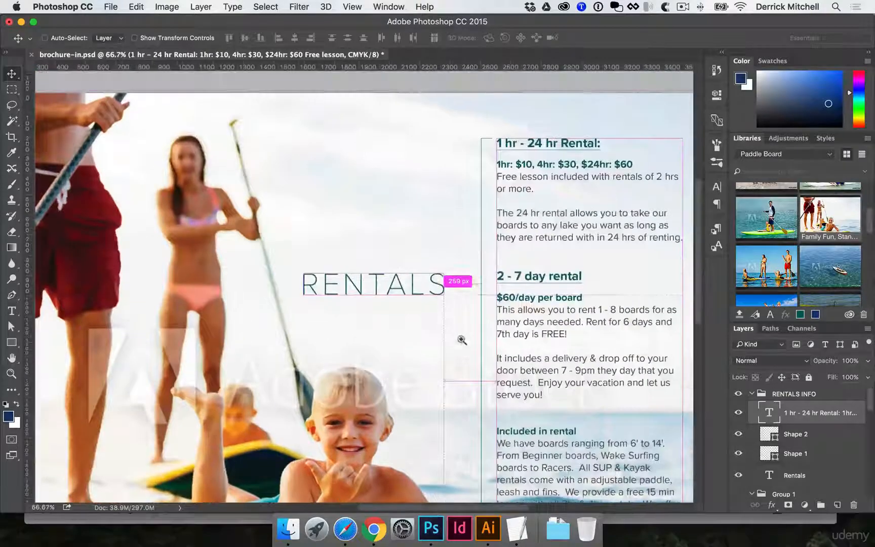
super+click(471, 314)
super+click(473, 313)
drag(443, 311, 352, 407)
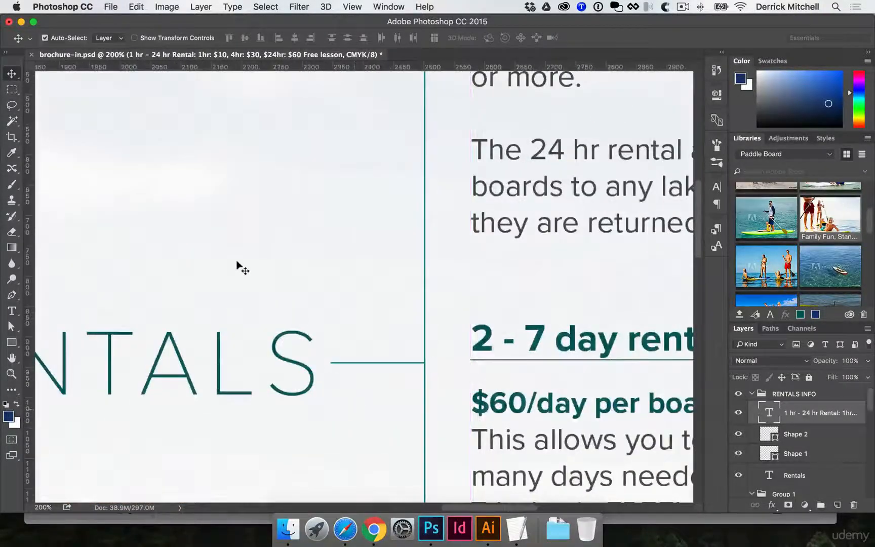
key(p)
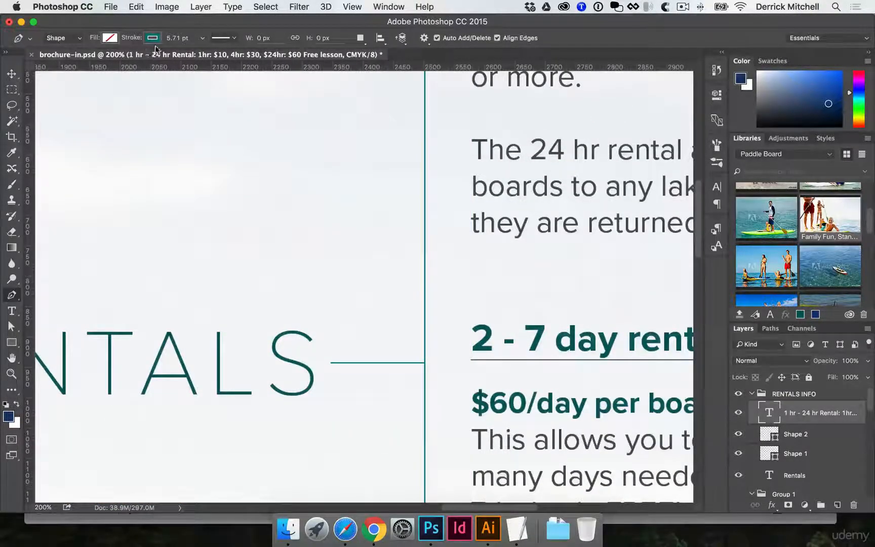
key(BackSpace)
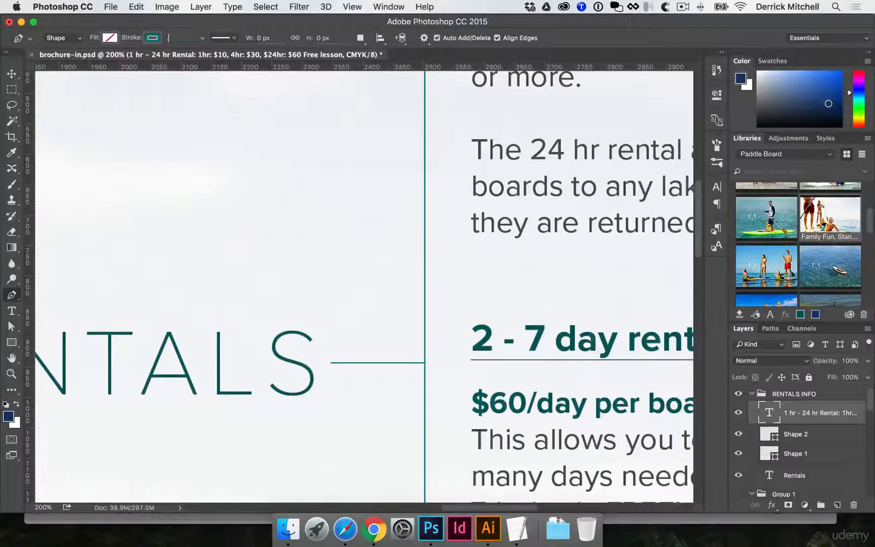
text(.5)
key(Return)
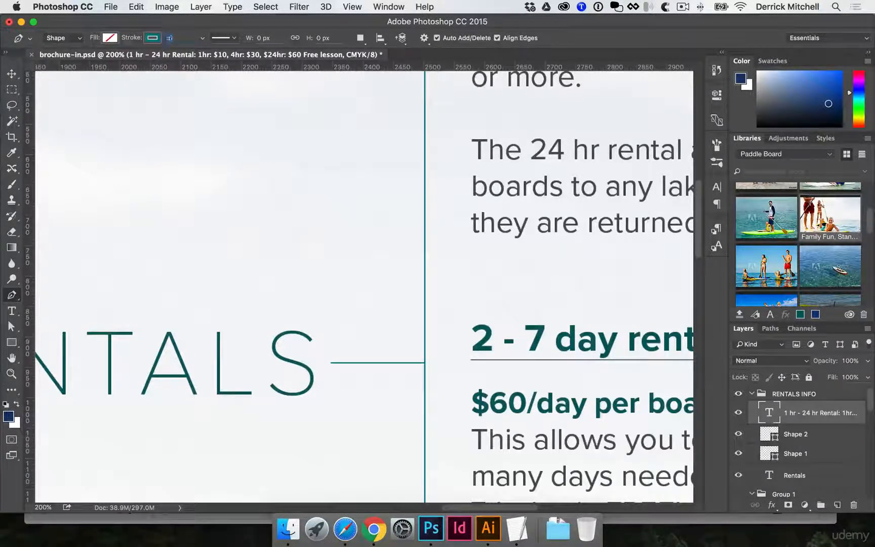
click(265, 116)
click(265, 222)
click(337, 222)
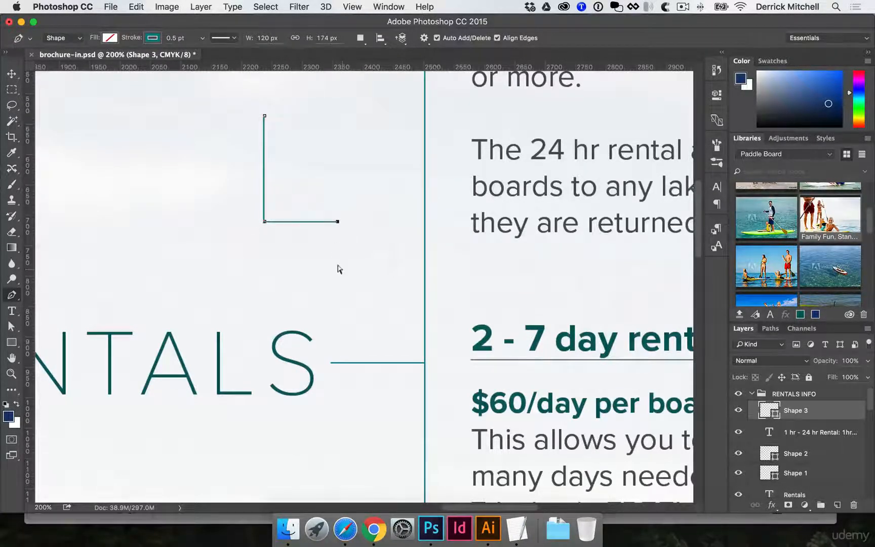
key(v)
key(BackSpace)
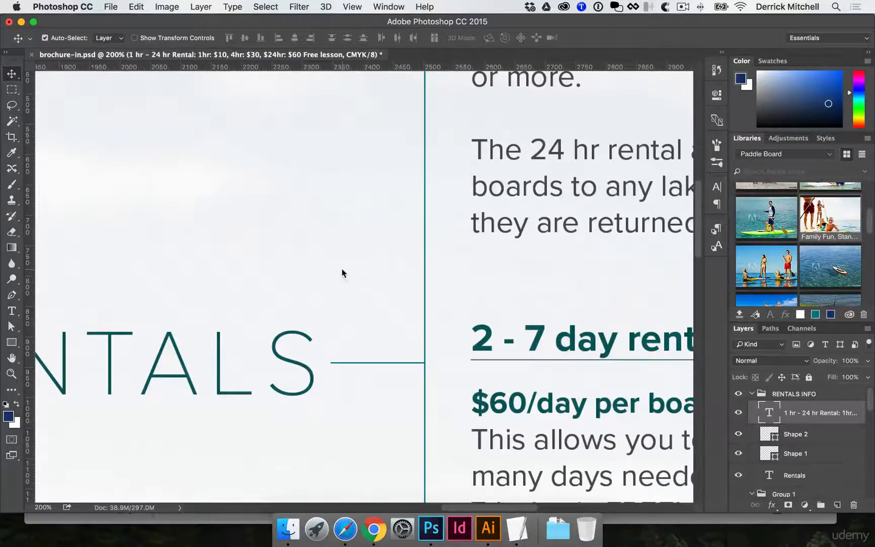
Try a white rectangle without stroke, about 1321 by 738 px, behind the "Included in rental" paragraph, and delete it
key(super+minus)
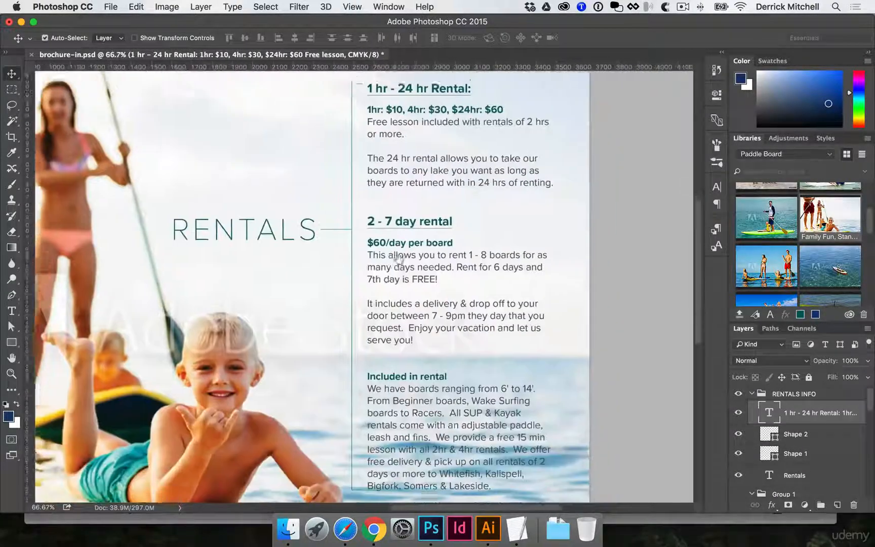
scroll(519, 337, down, 3)
scroll(519, 337, left, 2)
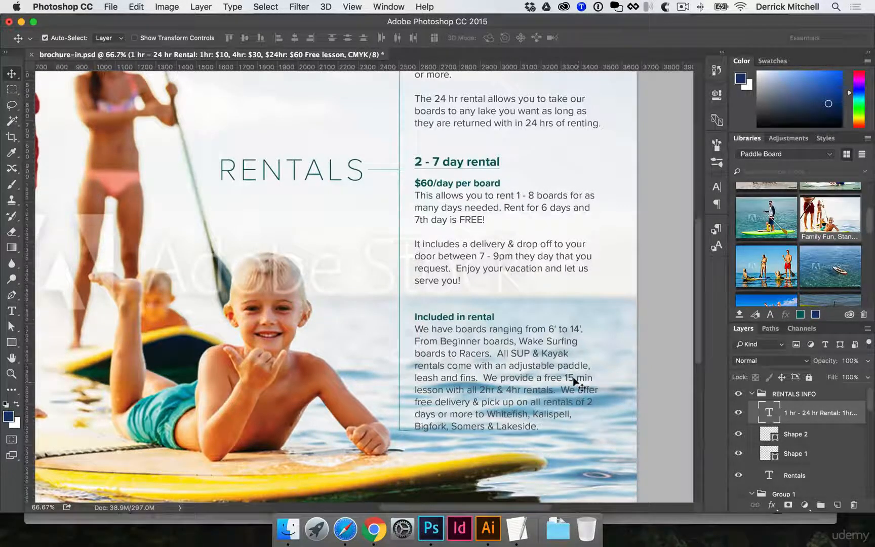
key(u)
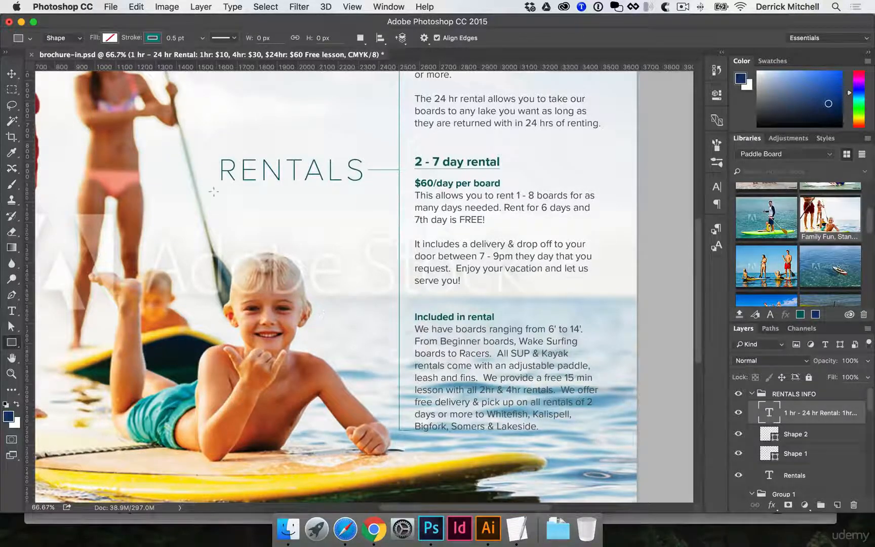
click(110, 37)
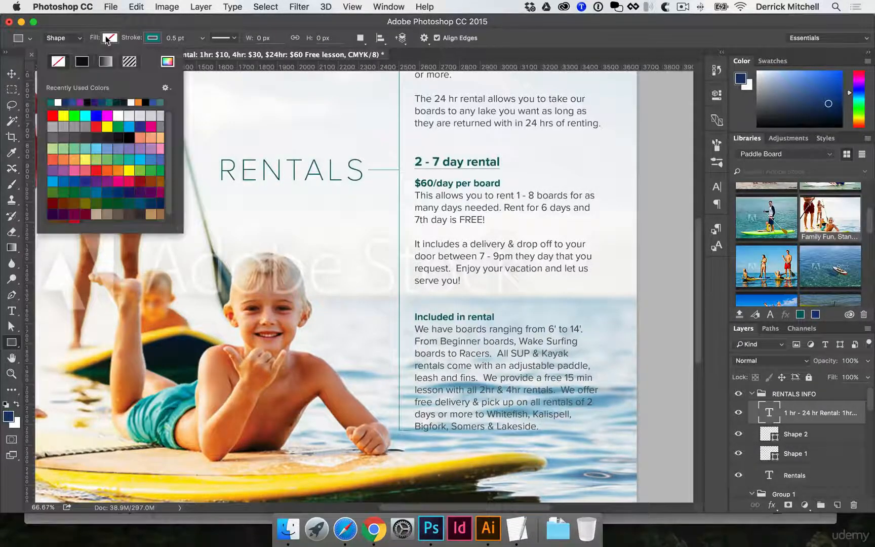
click(58, 102)
click(149, 40)
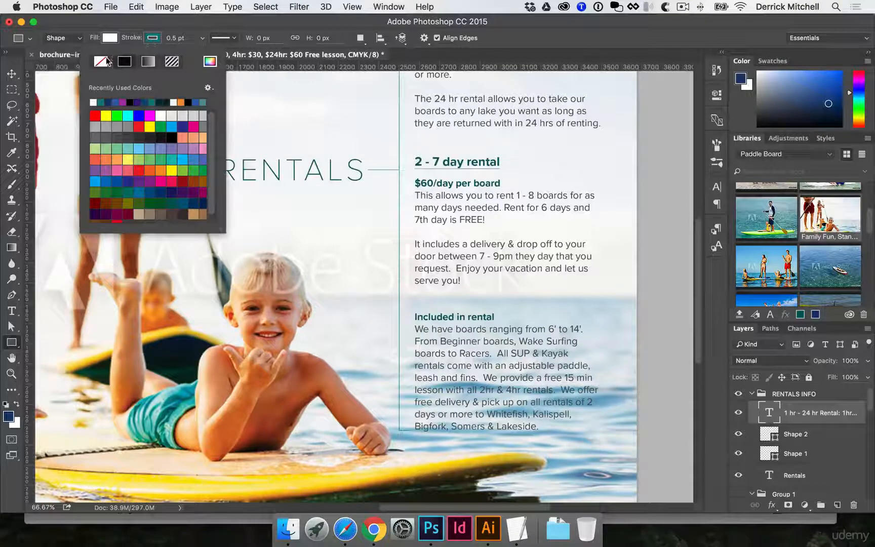
click(107, 61)
mouse_move(404, 300)
mouse_down()
mouse_move(458, 355)
mouse_move(671, 449)
mouse_up()
key(v)
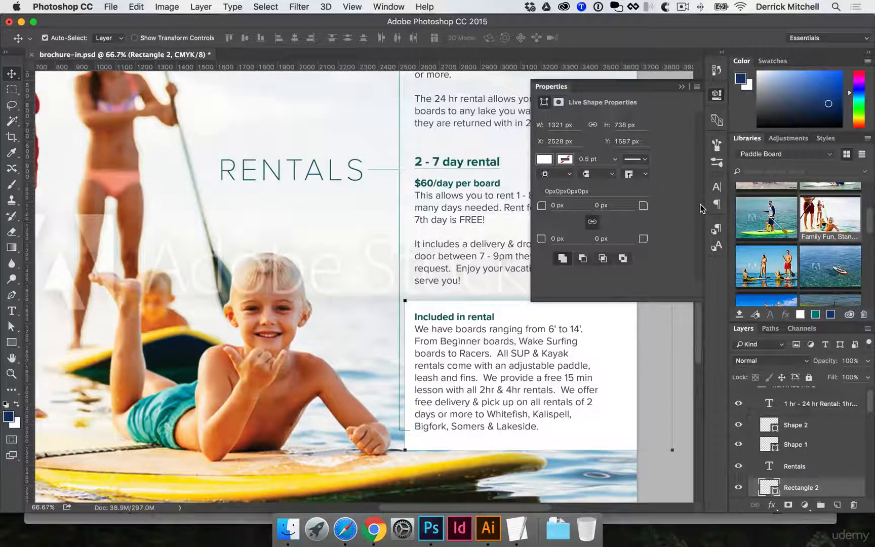
key(BackSpace)
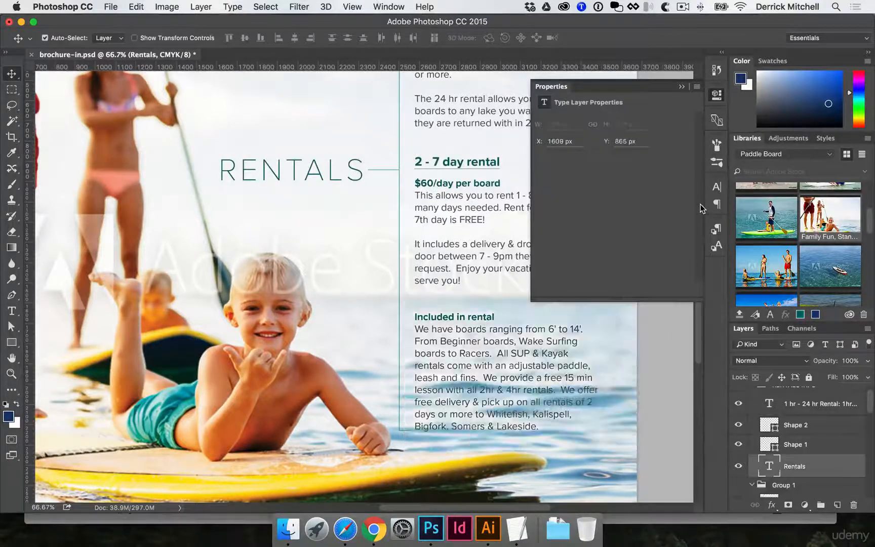
Add a layer mask to the Family Fun, Stand Up Paddling photo layer
click(319, 314)
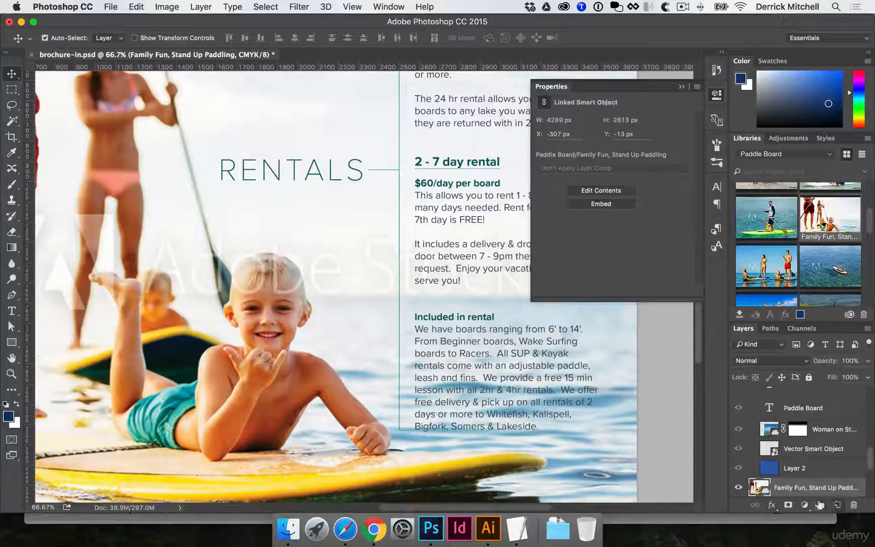
click(788, 506)
click(715, 101)
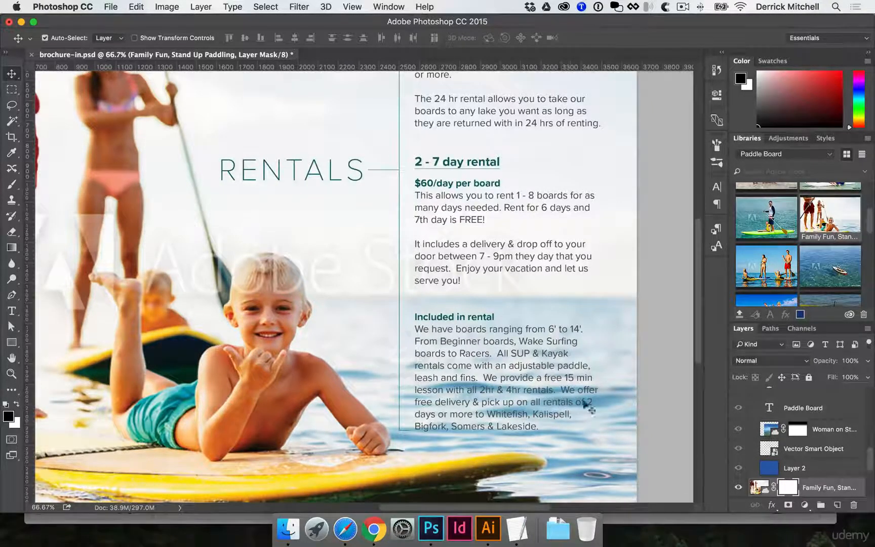
Create a new layer directly beneath the Family Fun photo layer and fill it with white
scroll(785, 433, down, 4)
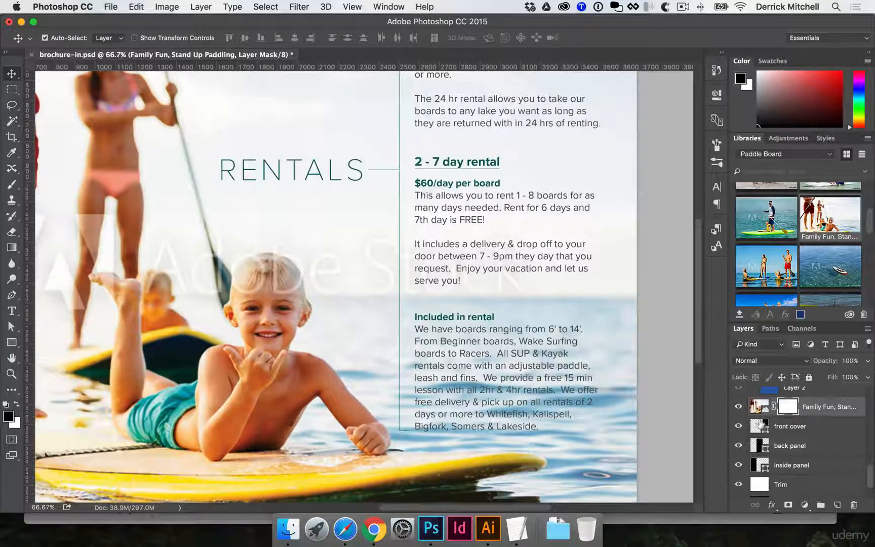
super+click(836, 504)
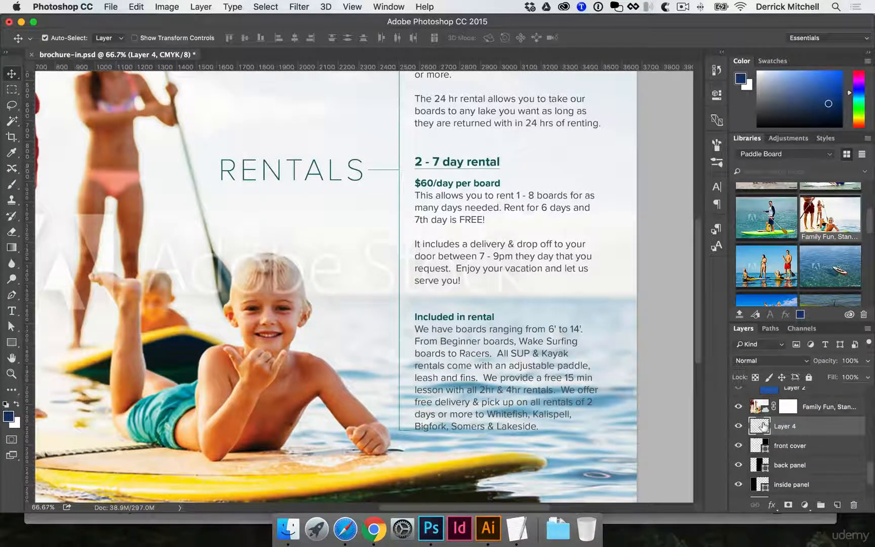
key(super+BackSpace)
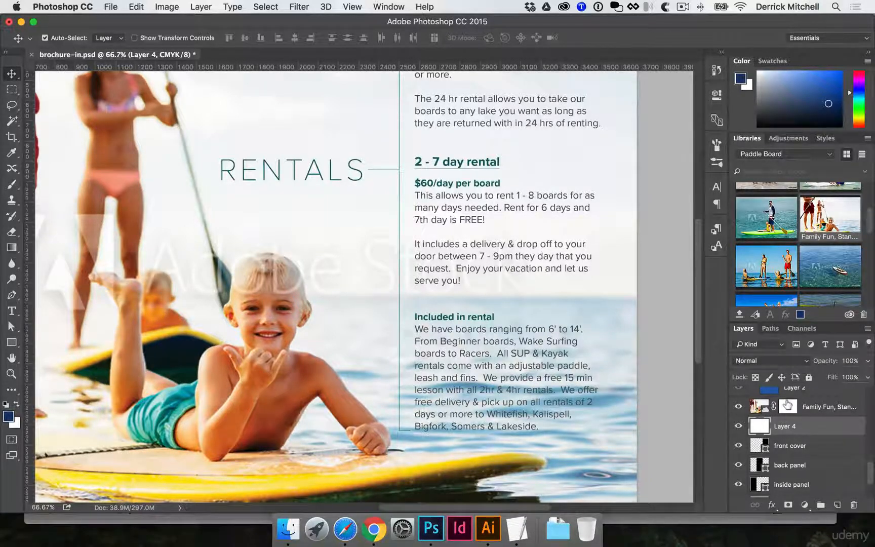
Target the Family Fun photo's layer mask and set up a soft round black brush at about 428 px, 0% hardness and 1% spacing
click(787, 403)
key(b)
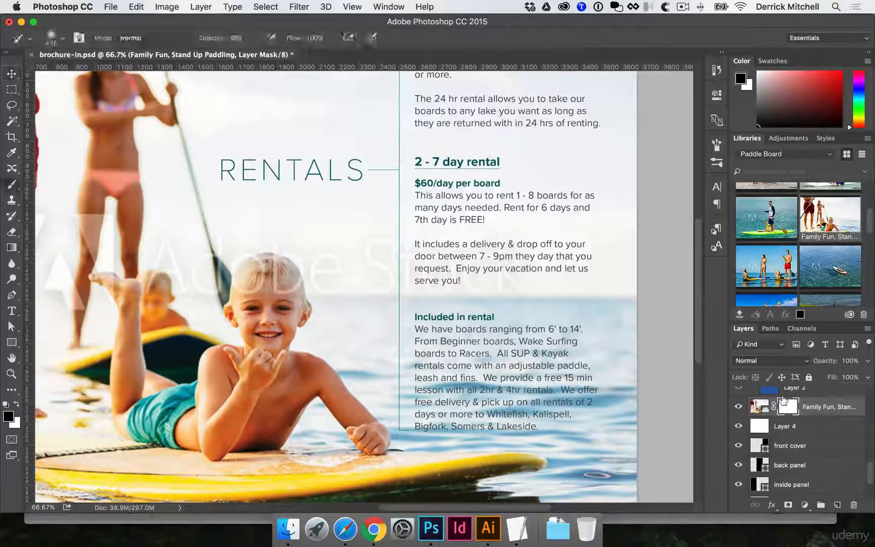
click(721, 151)
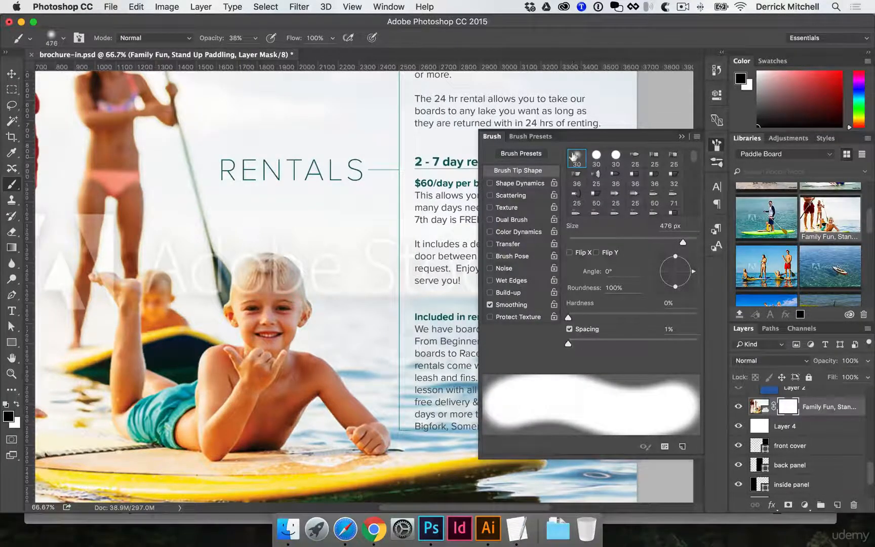
click(574, 157)
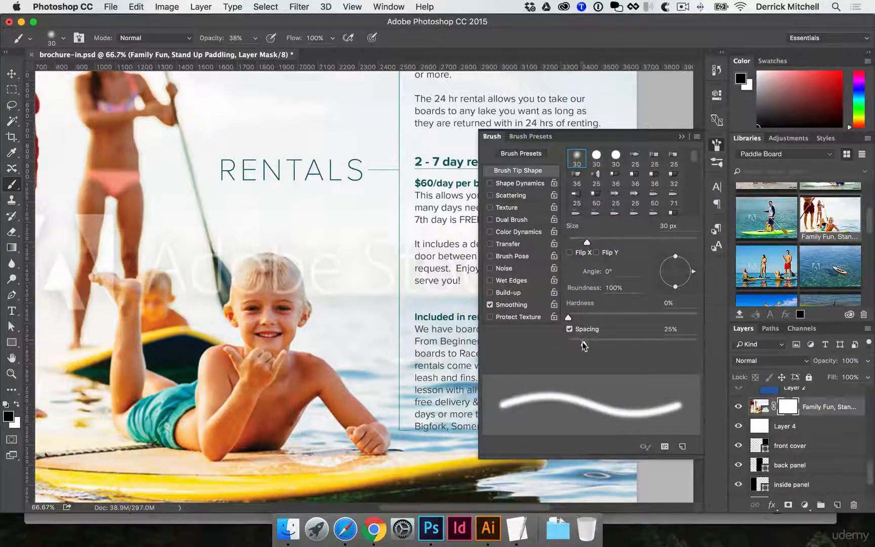
drag(582, 342, 564, 344)
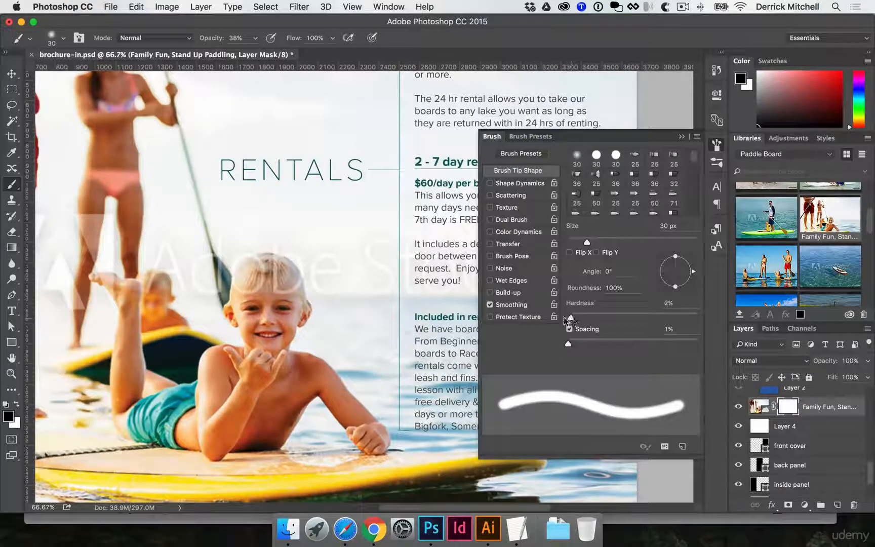
drag(589, 242, 680, 241)
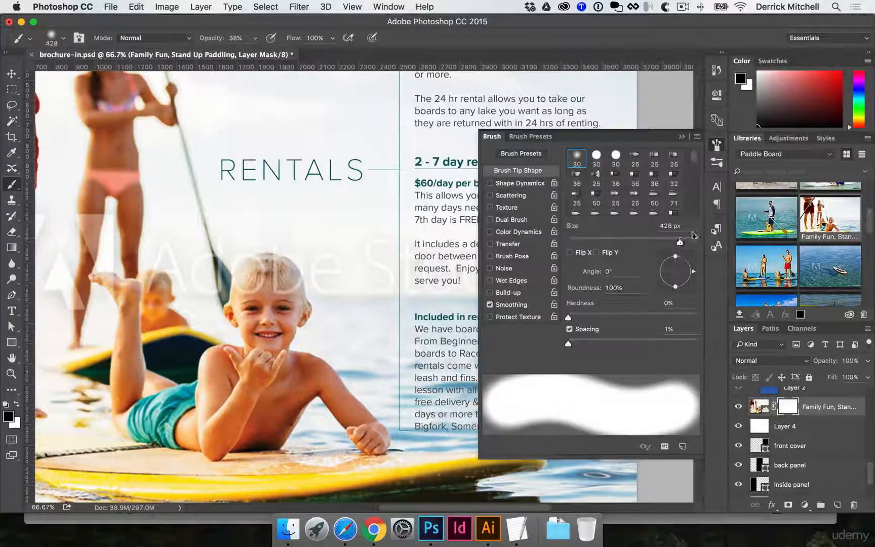
click(716, 145)
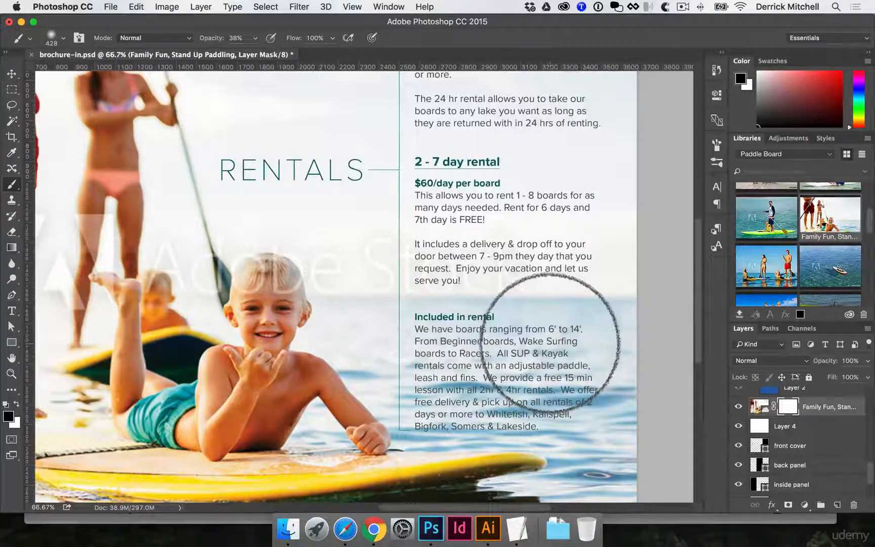
Paint the mask with black at 25% opacity to fade the water behind the "Included in rental" text and along the page's right edge
key(Caps_Lock)
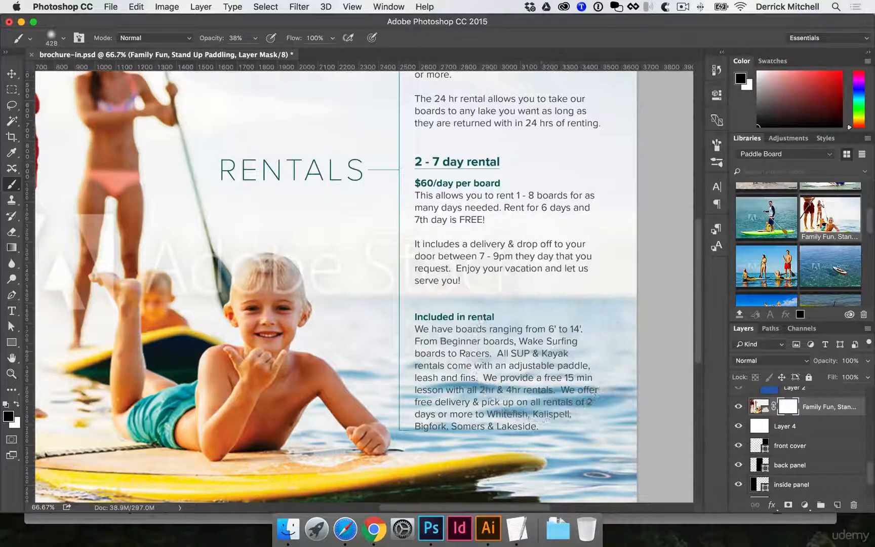
key(Caps_Lock)
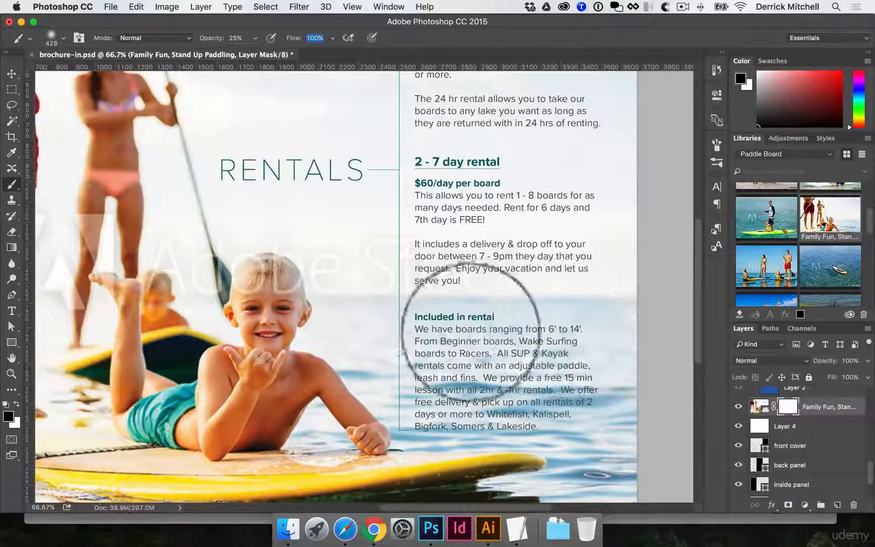
mouse_move(536, 376)
mouse_down()
mouse_move(592, 432)
mouse_move(618, 401)
mouse_move(539, 393)
mouse_move(624, 388)
mouse_move(492, 388)
mouse_move(551, 401)
mouse_move(453, 373)
mouse_move(451, 336)
mouse_move(516, 390)
mouse_move(577, 389)
mouse_move(583, 355)
mouse_move(522, 324)
mouse_move(613, 318)
mouse_move(620, 310)
mouse_move(610, 286)
mouse_move(627, 305)
mouse_move(595, 292)
mouse_move(618, 289)
mouse_move(491, 309)
mouse_move(481, 321)
mouse_move(577, 371)
mouse_move(628, 428)
mouse_move(592, 384)
mouse_move(580, 402)
mouse_move(450, 402)
mouse_move(439, 321)
mouse_move(448, 392)
mouse_move(626, 404)
mouse_up()
scroll(625, 402, down, 4)
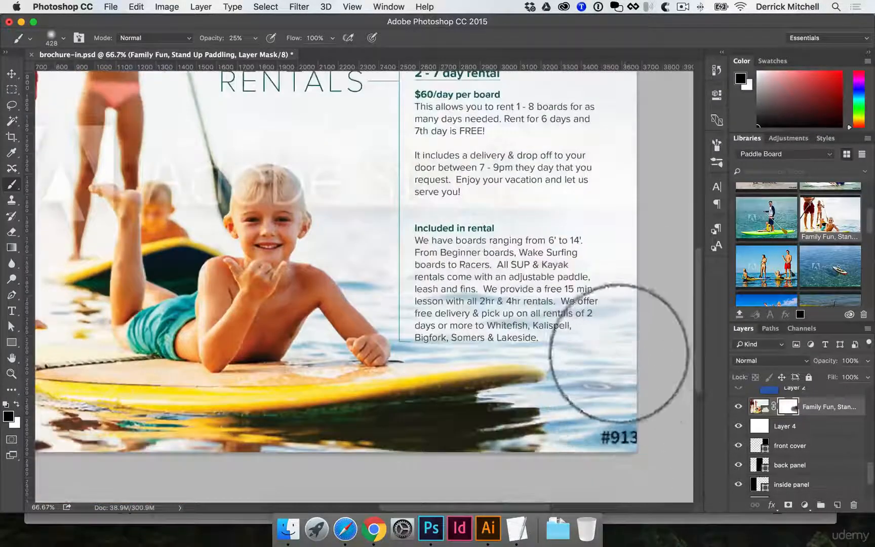
mouse_move(622, 352)
mouse_down()
mouse_move(462, 300)
mouse_move(616, 328)
mouse_move(629, 395)
mouse_move(634, 338)
mouse_move(629, 442)
mouse_move(619, 385)
mouse_up()
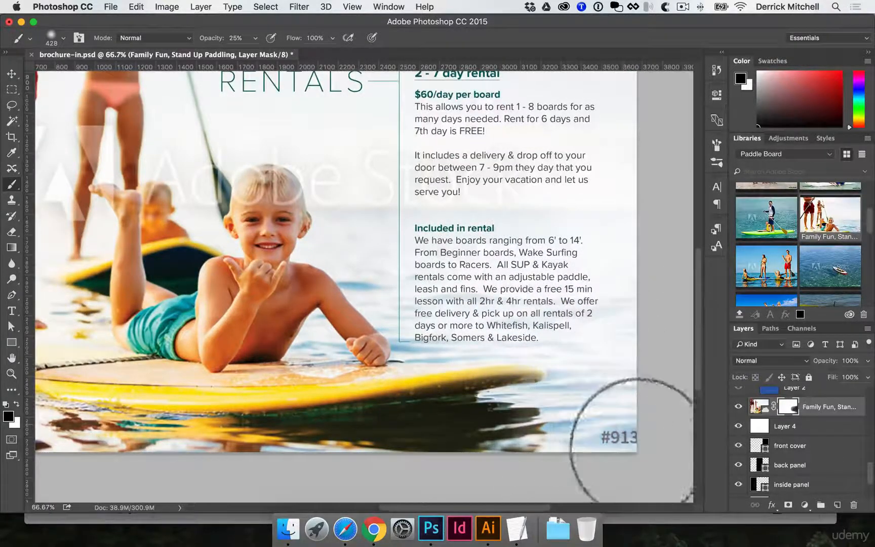
scroll(638, 380, up, 1)
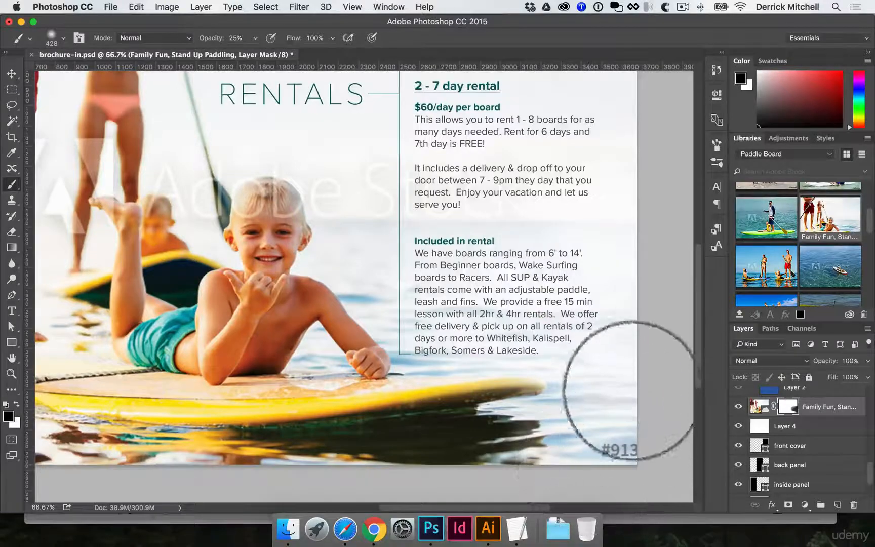
scroll(625, 390, up, 6)
mouse_move(623, 359)
mouse_down()
mouse_move(653, 268)
mouse_move(627, 309)
mouse_up()
scroll(626, 301, down, 4)
scroll(623, 309, up, 11)
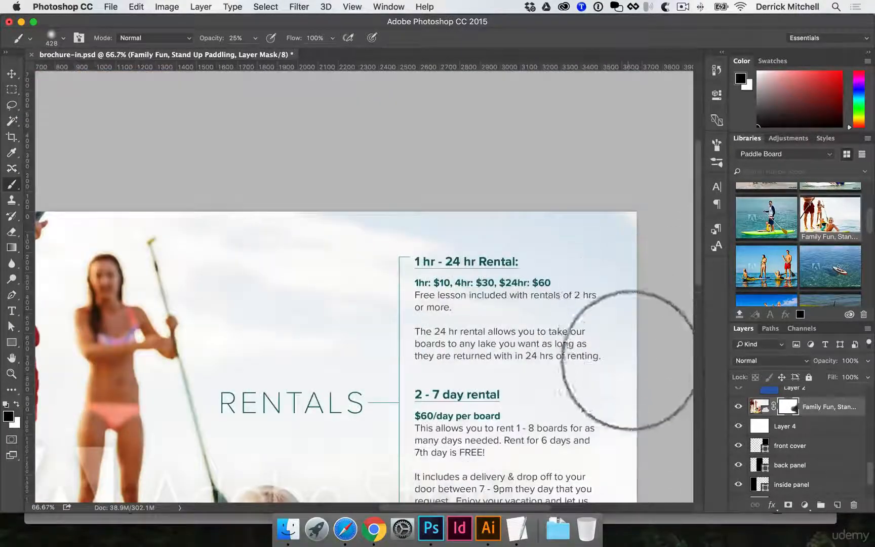
scroll(642, 304, down, 13)
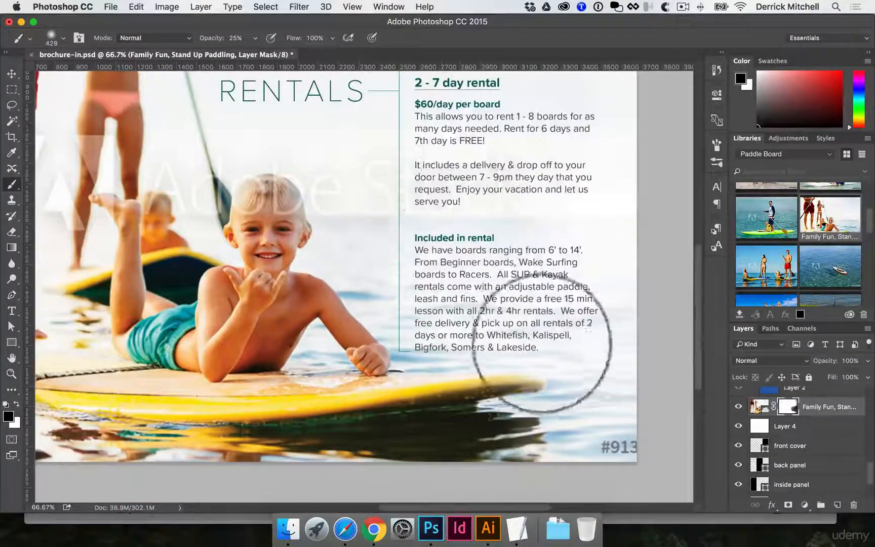
Leave mask painting, view the whole page at 50%, and save brochure-in.psd
key(v)
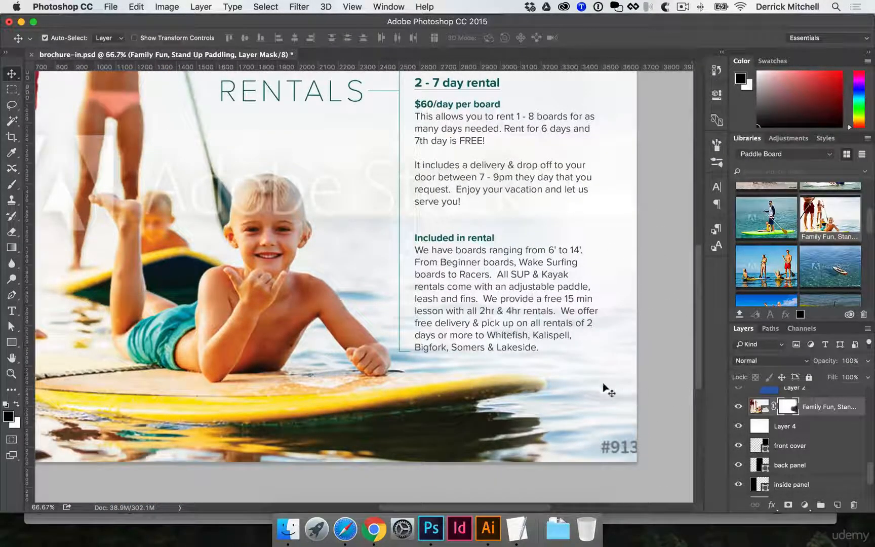
key(super+minus)
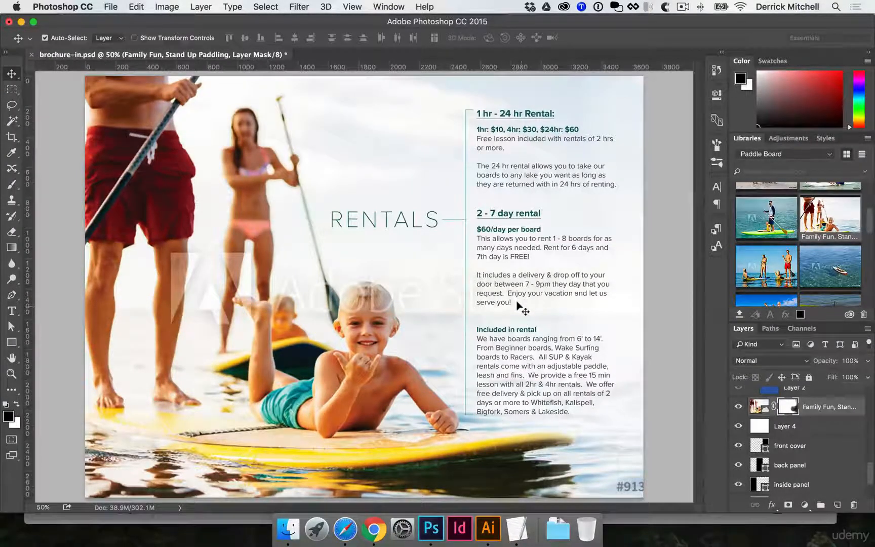
key(super+s)
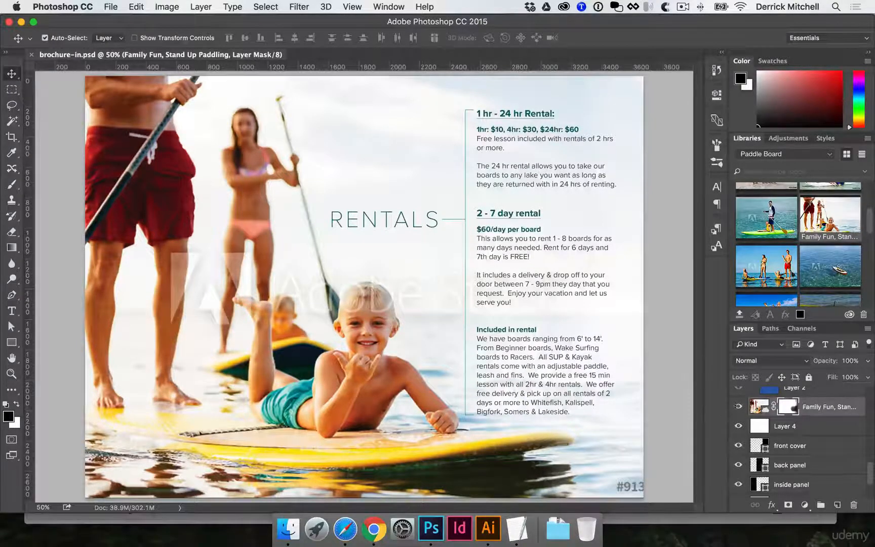
Collapse the RENTALS INFO group and flatten the whole brochure-in document into a single background layer
scroll(743, 408, up, 10)
click(753, 394)
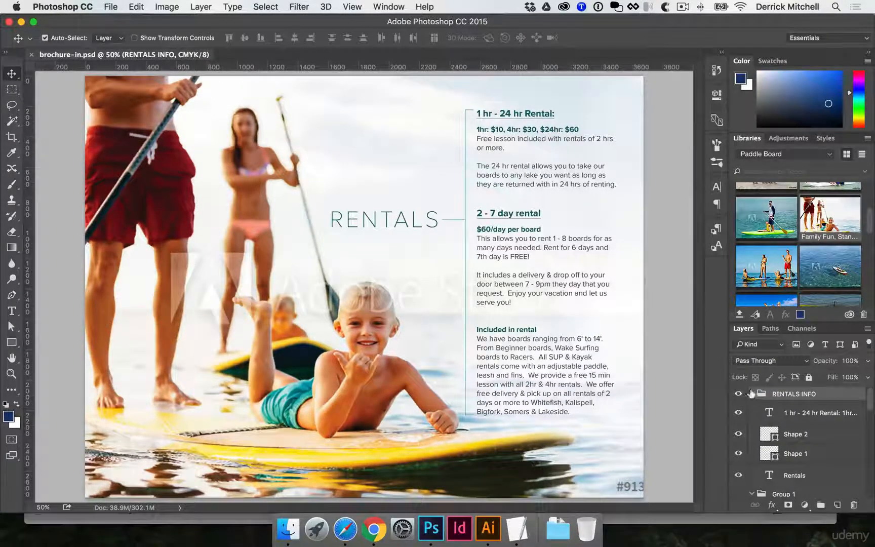
click(751, 393)
click(201, 6)
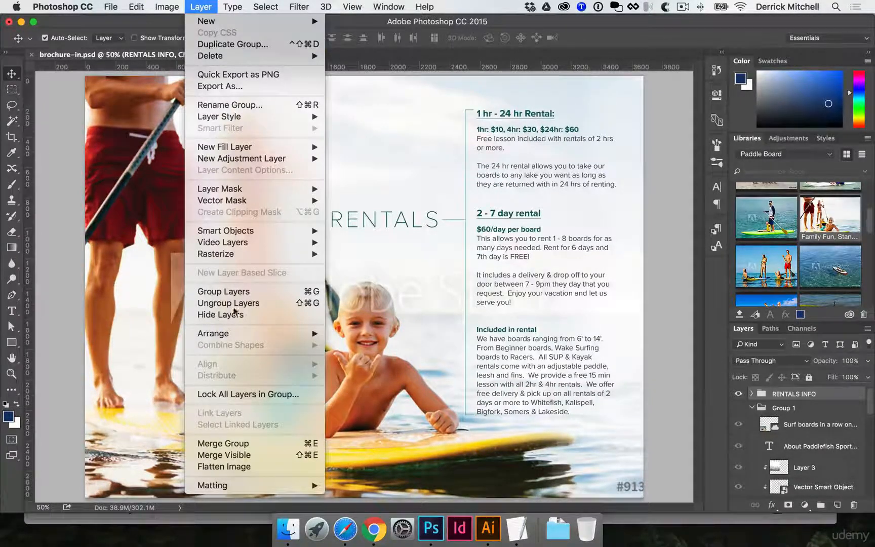
click(253, 466)
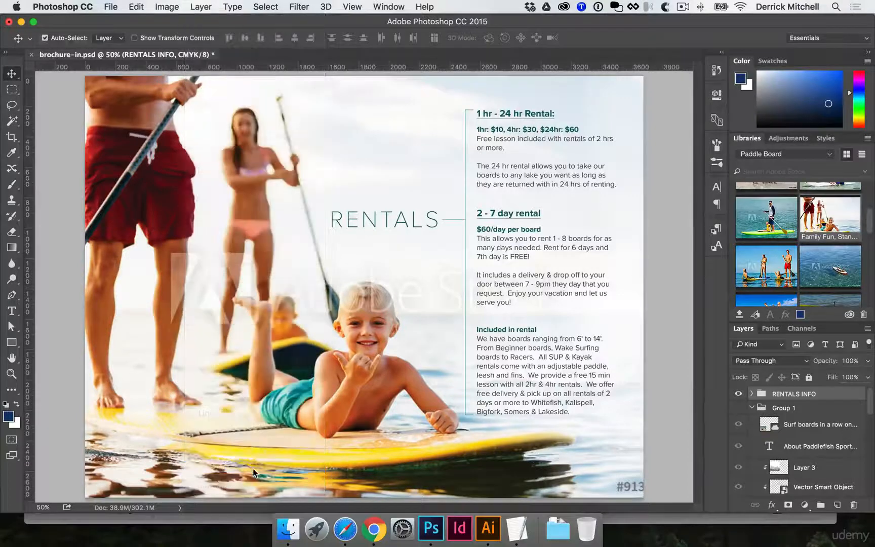
click(527, 191)
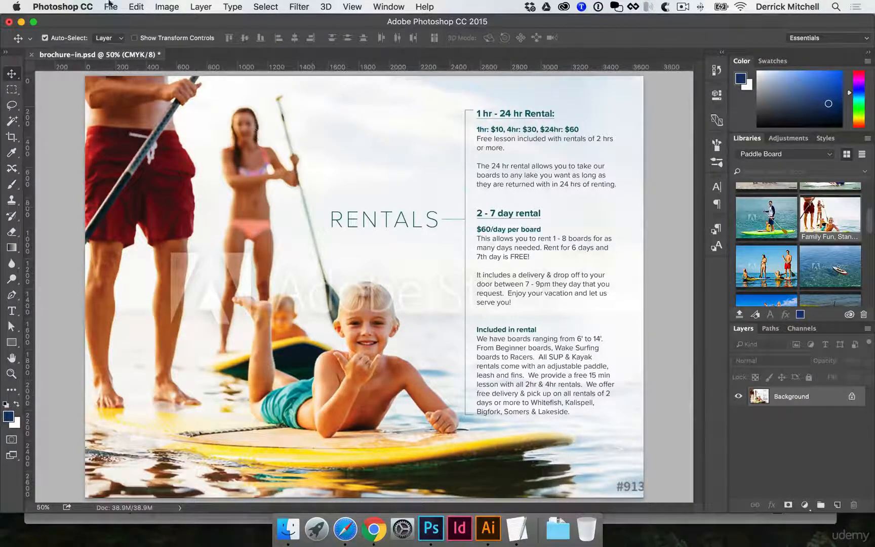
Save the flattened document as brochure-in.pdf in Photoshop PDF format, in the FINALS folder inside SUP brochure's FILES SENT folder
click(111, 6)
click(126, 132)
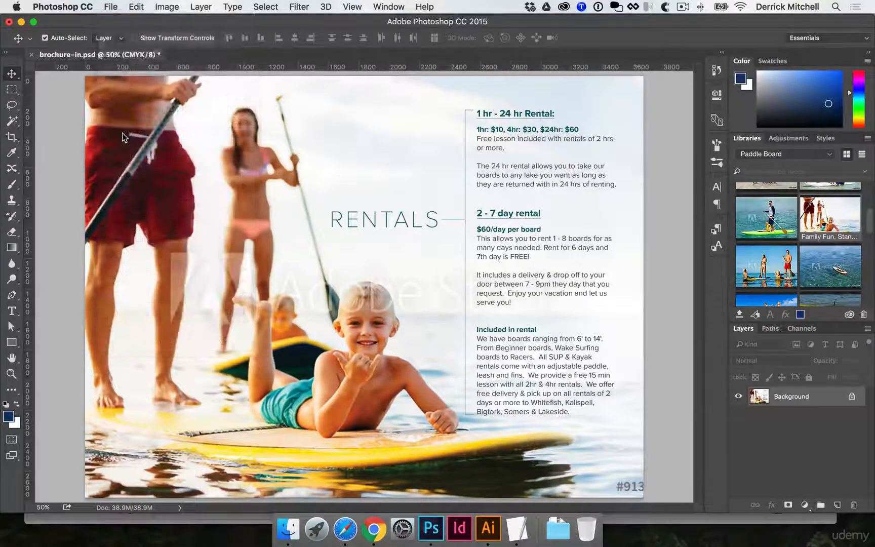
click(495, 99)
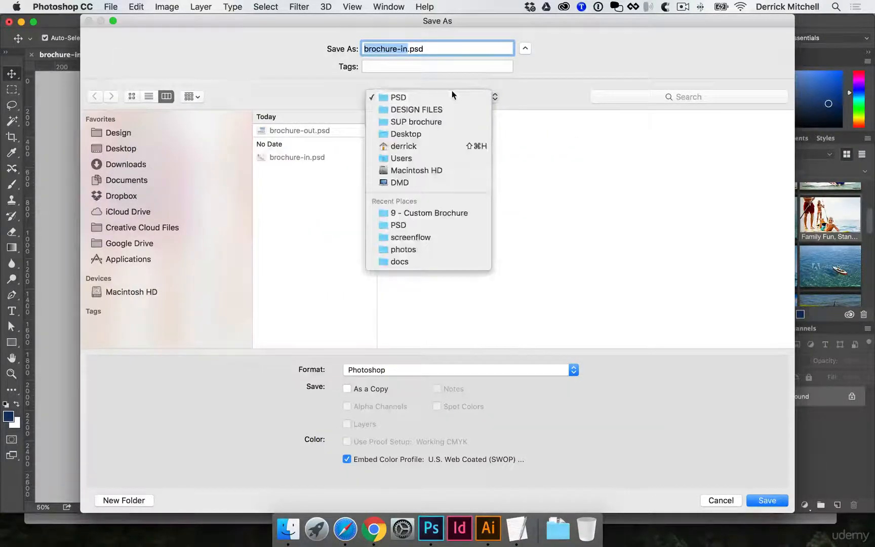
click(432, 121)
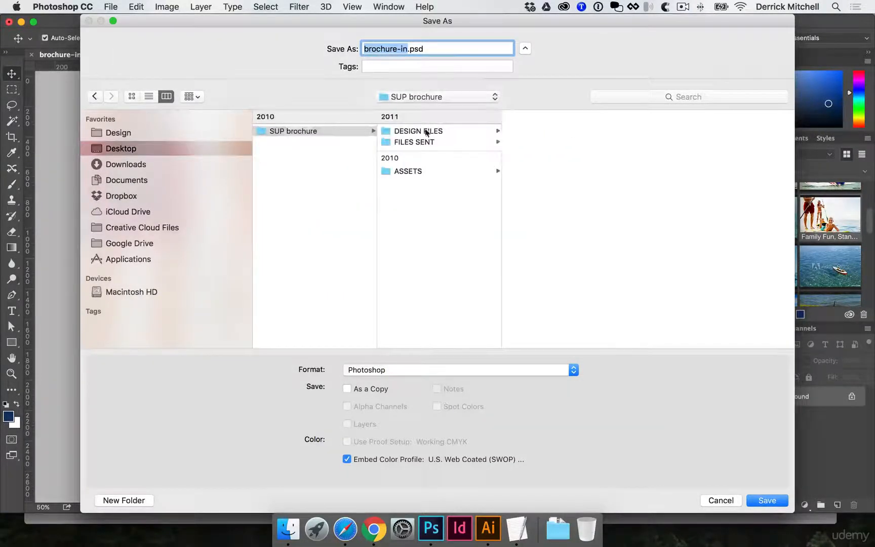
click(428, 143)
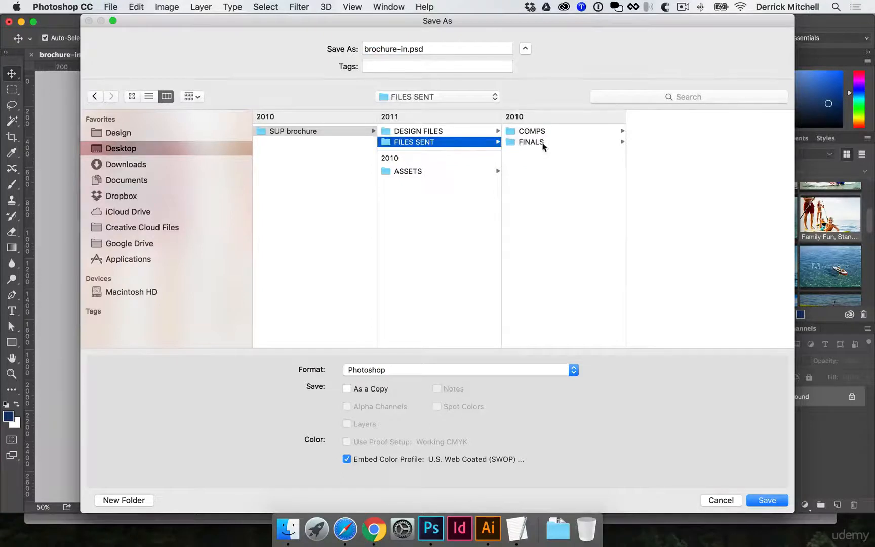
click(537, 144)
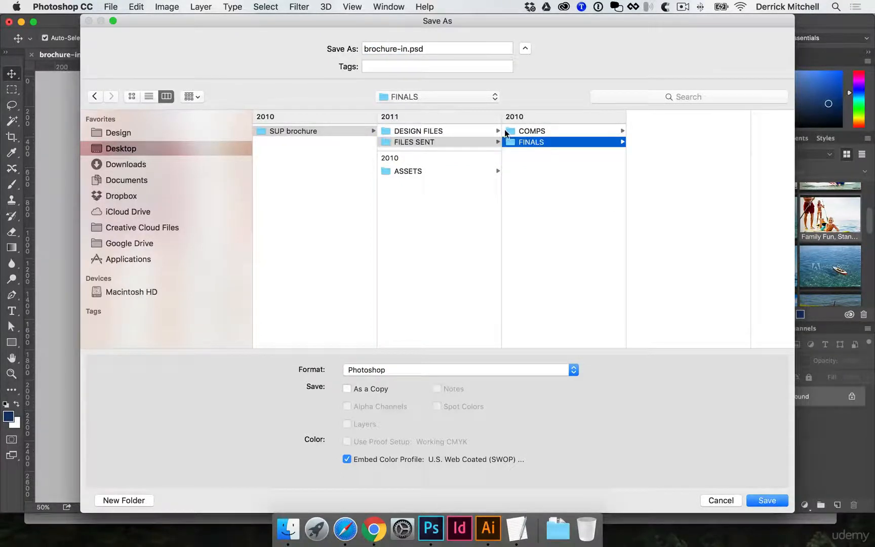
click(447, 369)
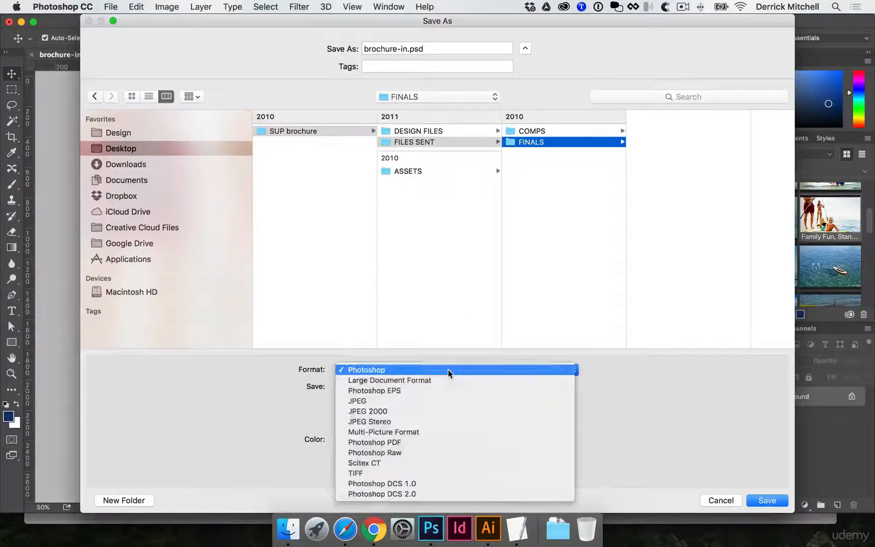
click(363, 443)
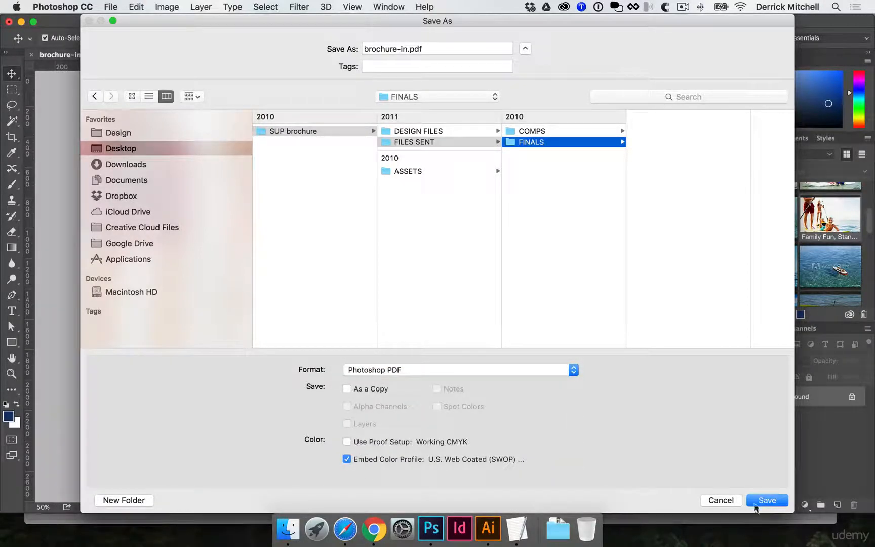
click(758, 500)
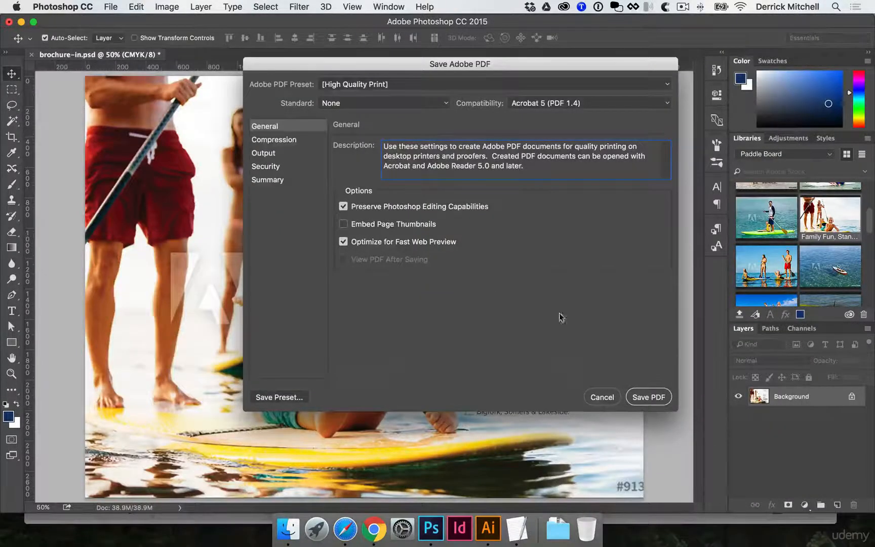
Turn off Preserve Photoshop Editing Capabilities, check the compression settings, and save the PDF based on the High Quality Print preset
click(346, 208)
click(297, 140)
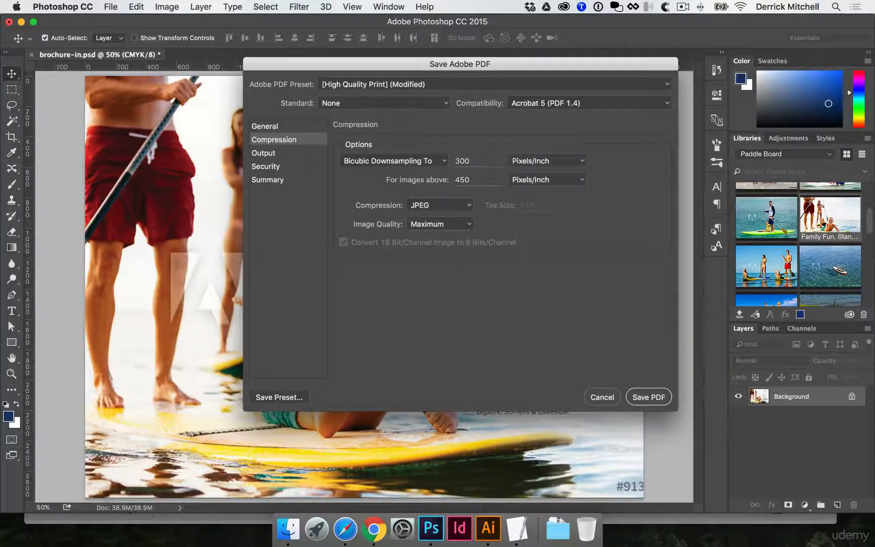
click(652, 396)
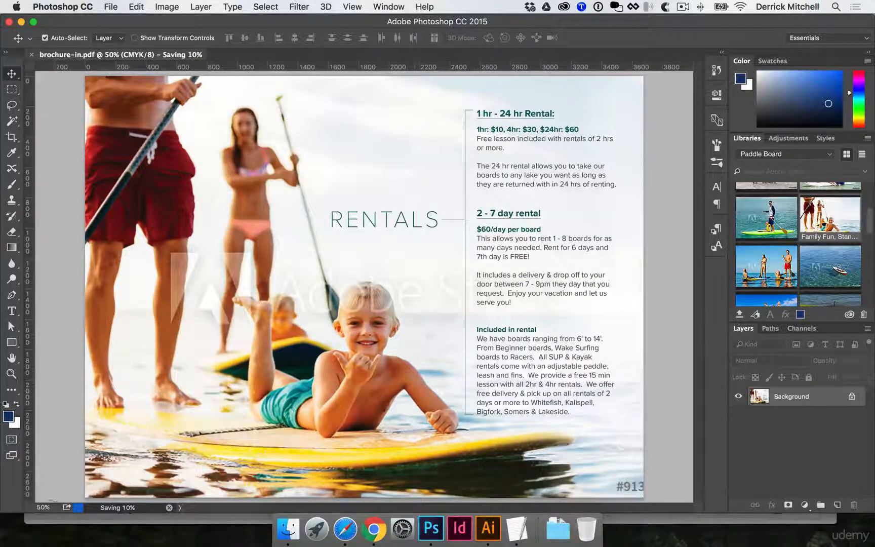
Switch to Finder and open brochure-out.psd from the PSD folder inside SUP brochure's DESIGN FILES folder
click(289, 531)
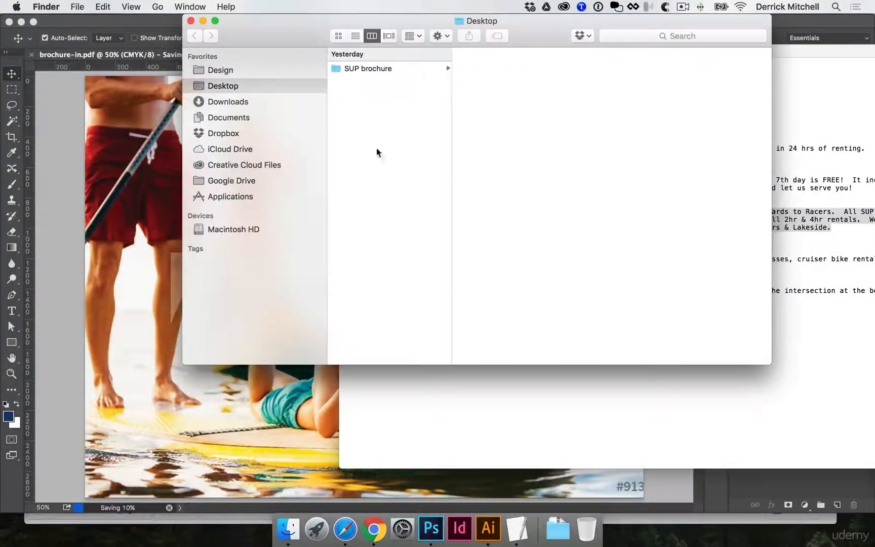
click(384, 71)
click(488, 80)
click(608, 80)
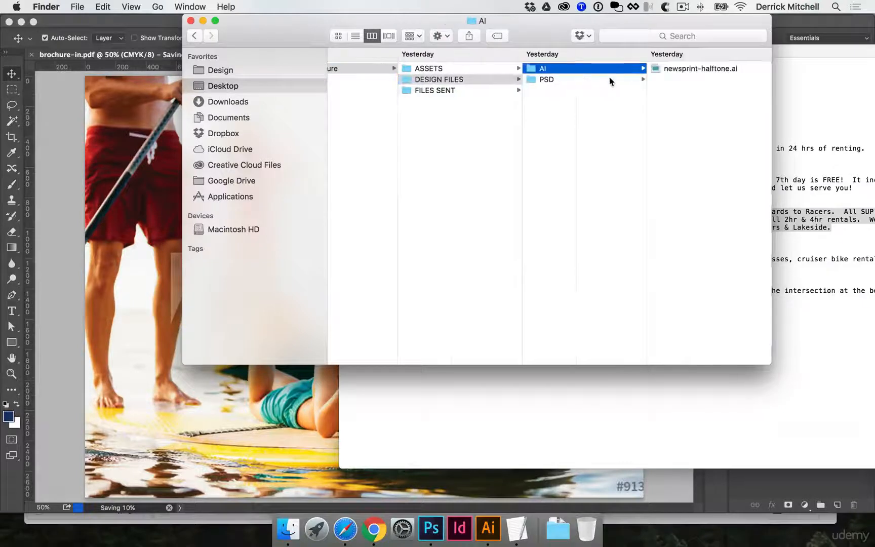
click(664, 70)
click(580, 95)
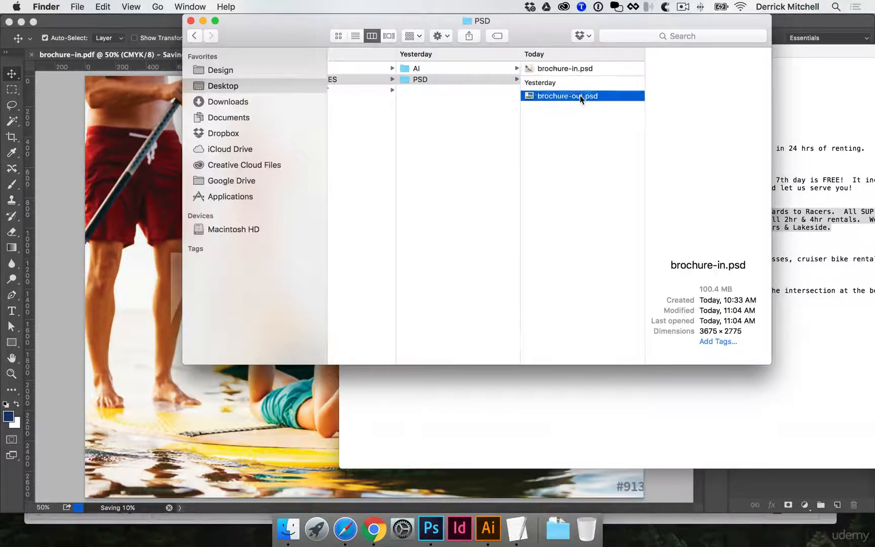
double_click(567, 98)
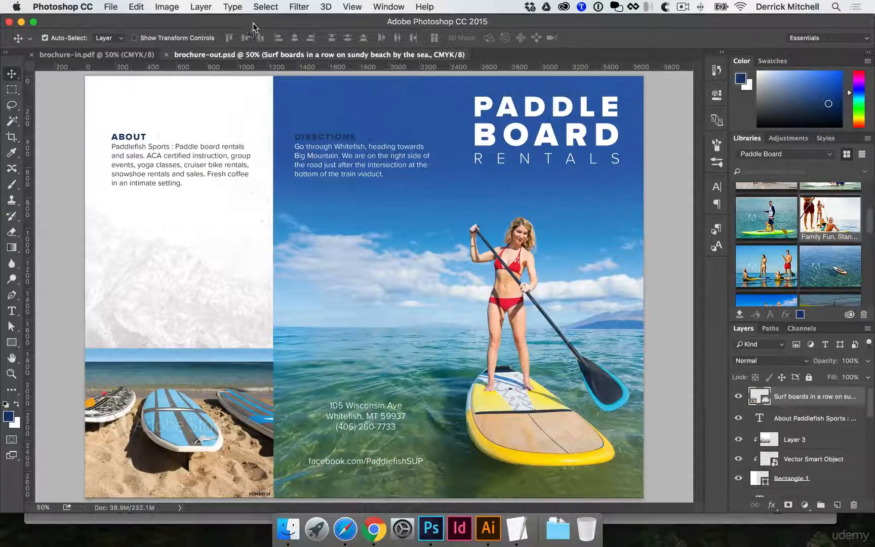
Flatten the brochure-out document and save it as brochure-out.pdf in Photoshop PDF format in FILES SENT's FINALS folder, with Preserve Photoshop Editing Capabilities off
click(198, 6)
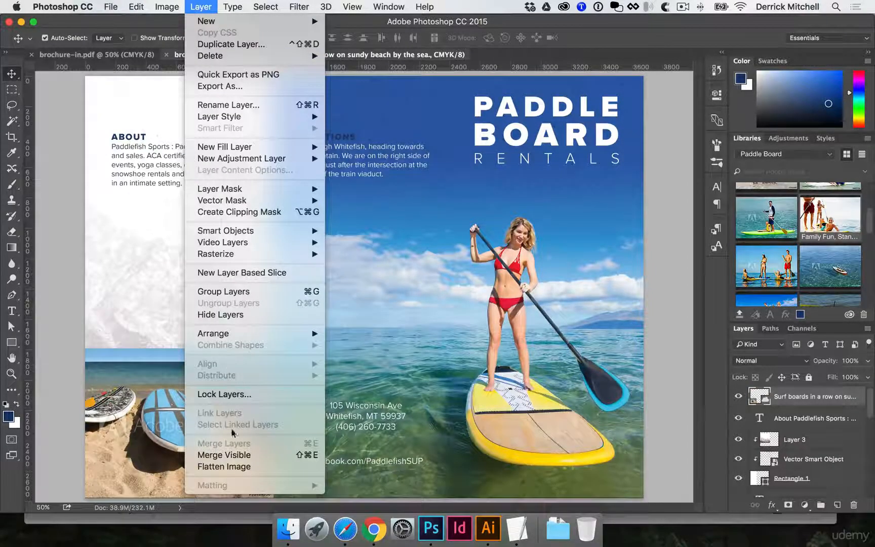
click(238, 466)
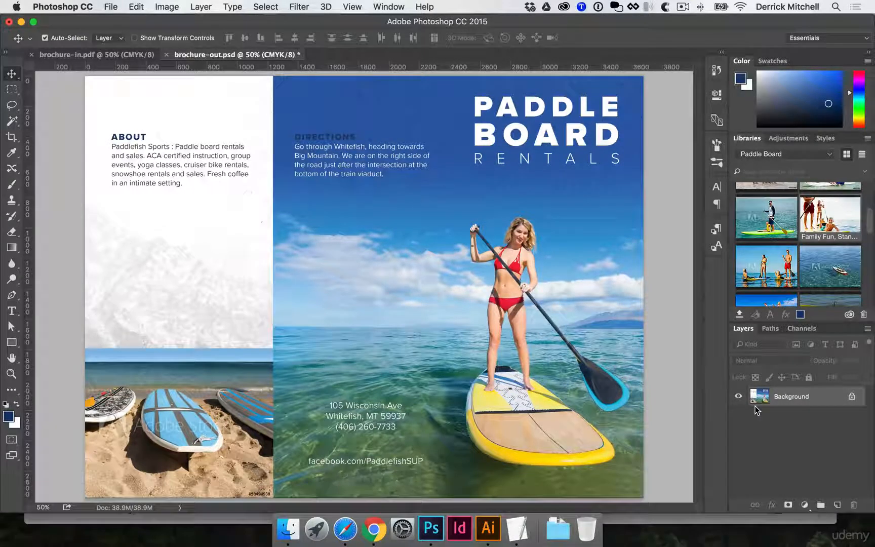
click(111, 6)
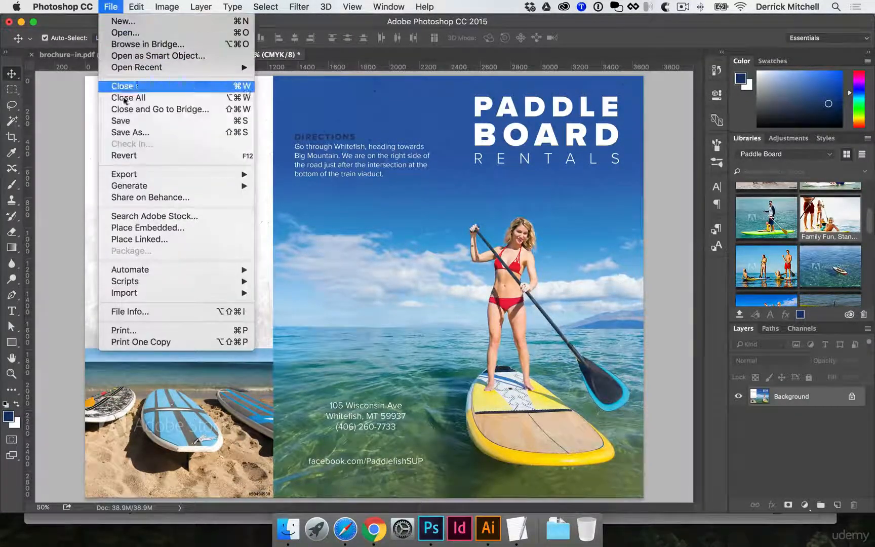
click(138, 134)
click(381, 372)
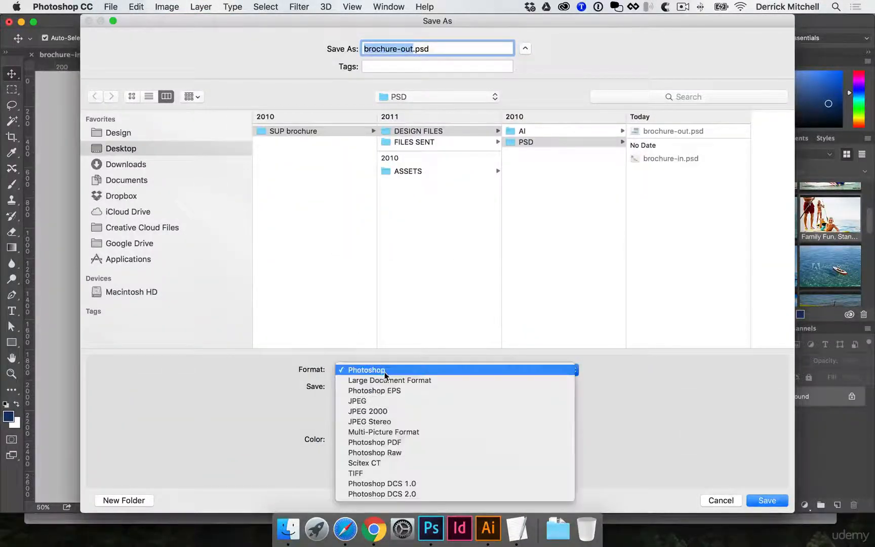
click(393, 444)
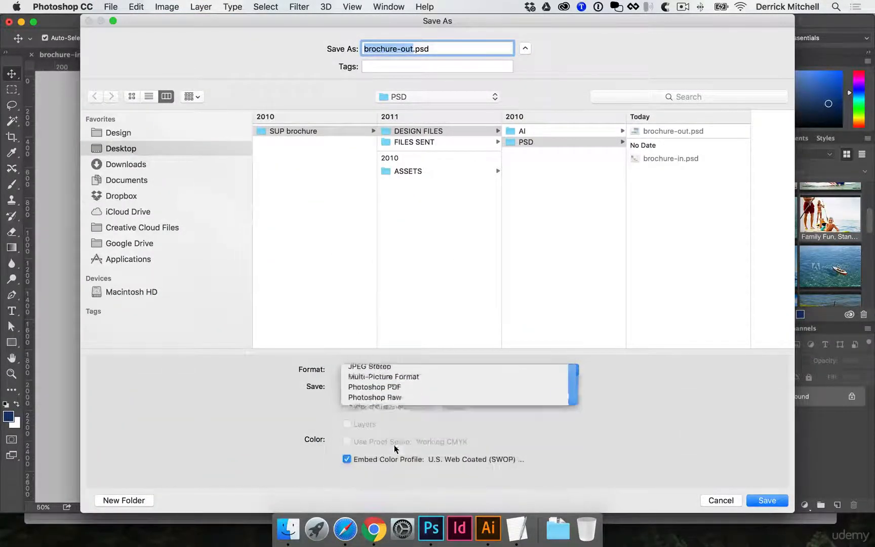
click(422, 145)
click(554, 143)
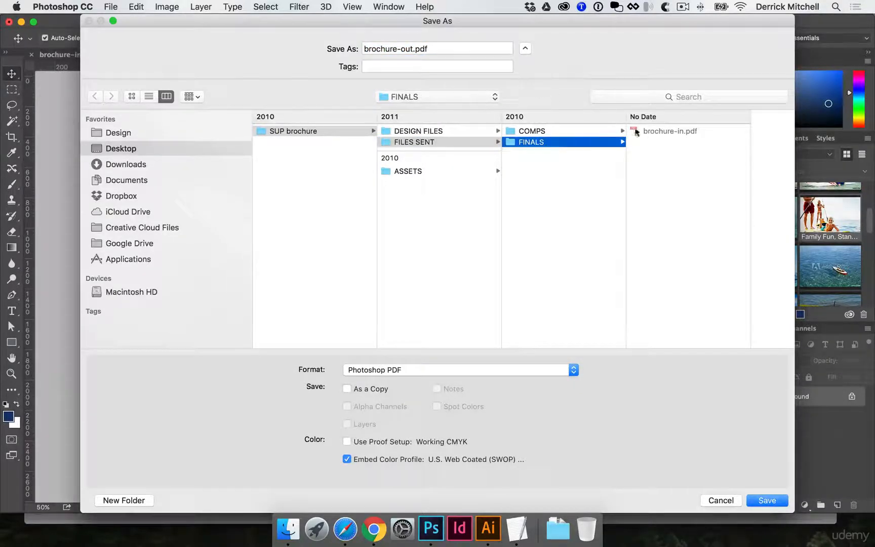
click(766, 500)
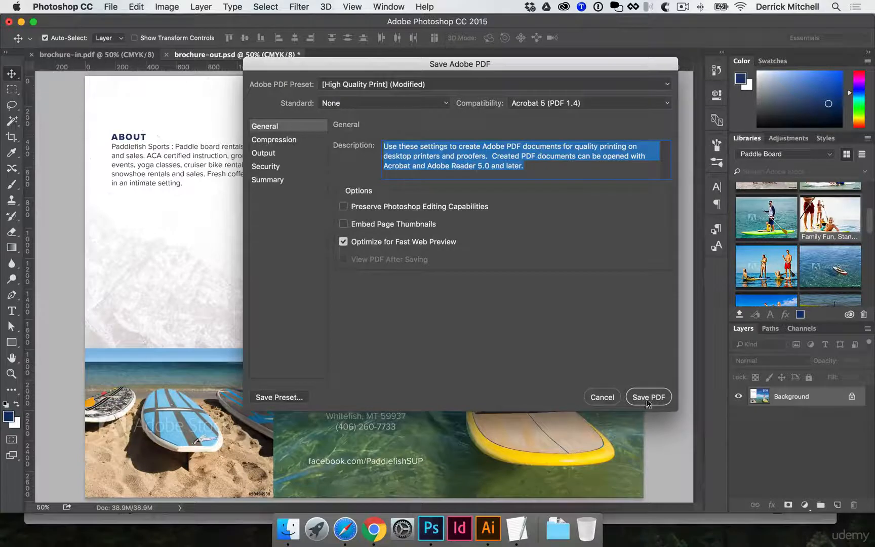
click(647, 398)
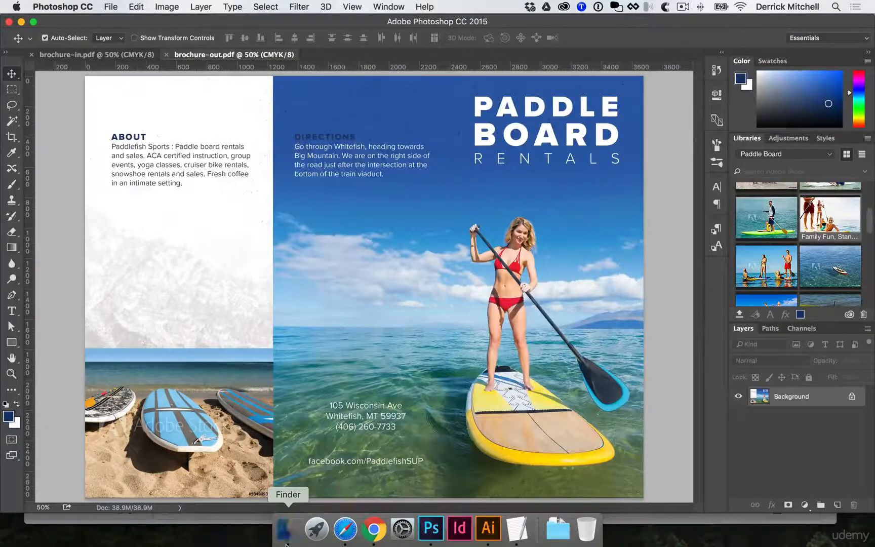
Switch to Finder and preview brochure-in.pdf and brochure-out.pdf in the FINALS folder inside SUP brochure's FILES SENT folder
click(286, 543)
scroll(409, 94, left, 5)
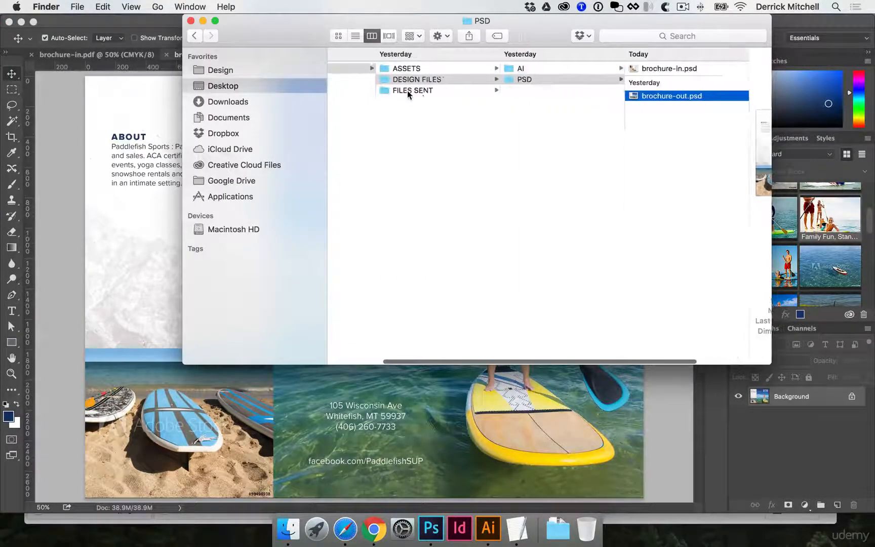
click(408, 90)
click(566, 79)
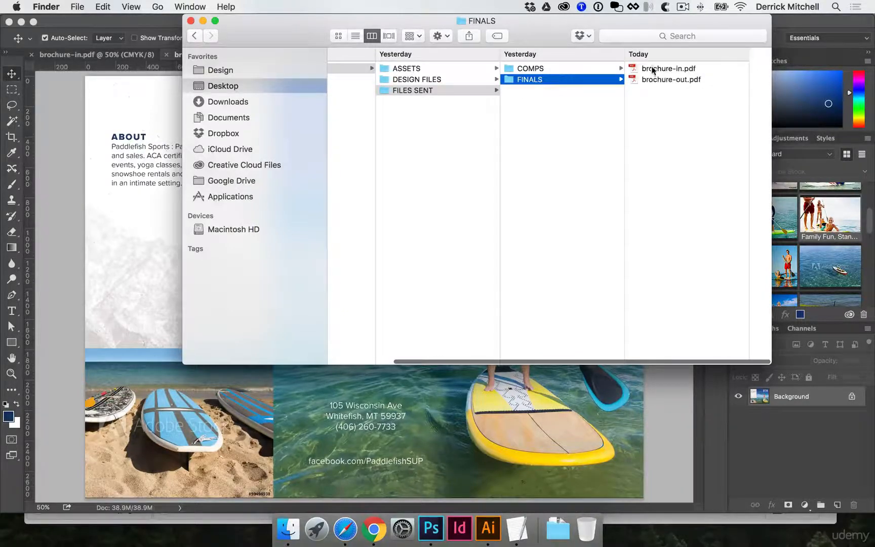
click(653, 68)
key(space)
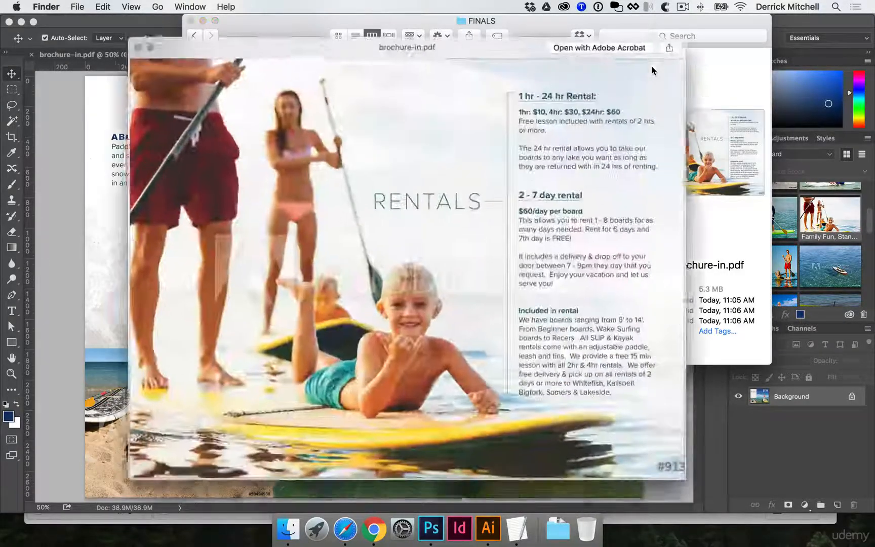
key(Down)
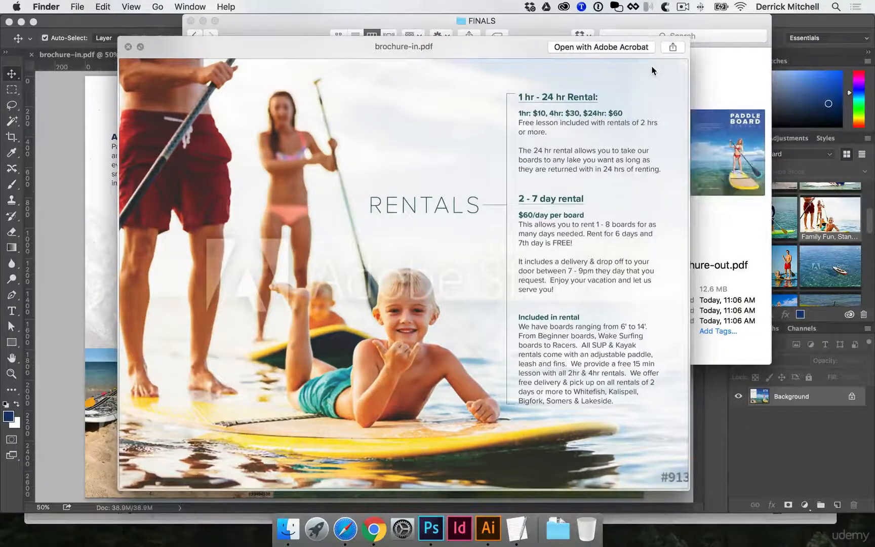
key(Up)
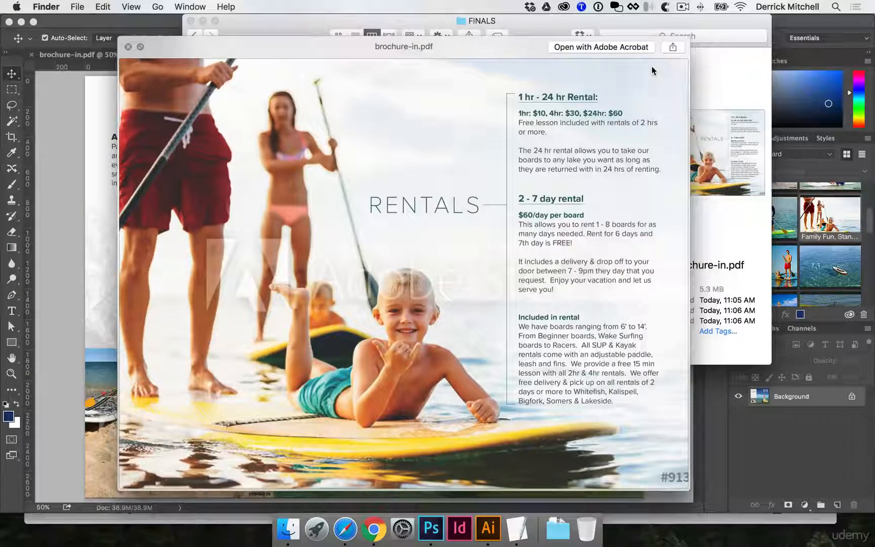